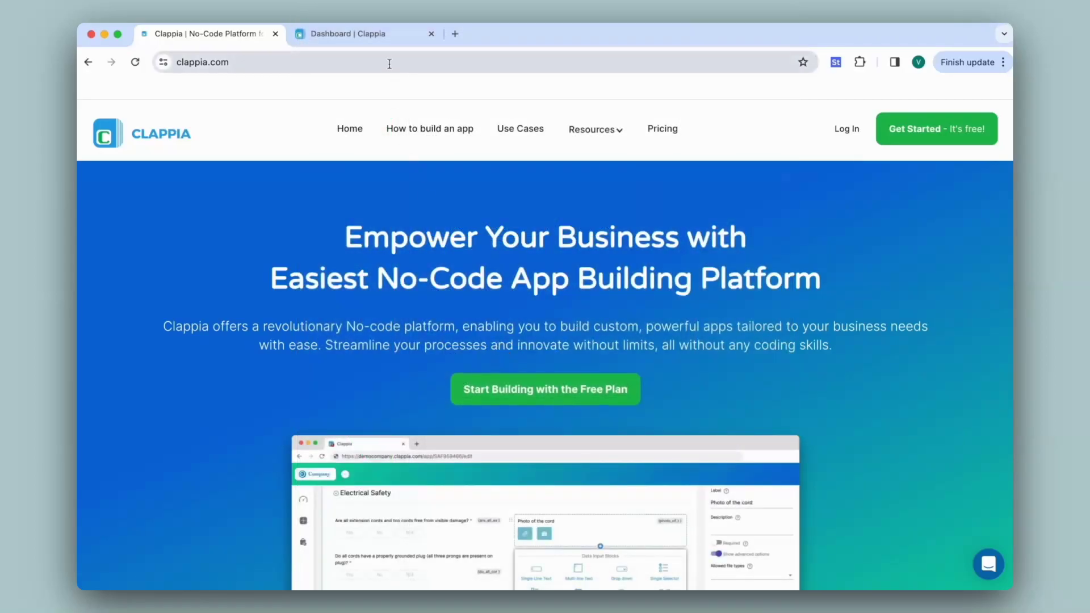
Step: Switch to the Clappia workspace dashboard listing Project Inspections, Sales Lead and other apps
click(377, 37)
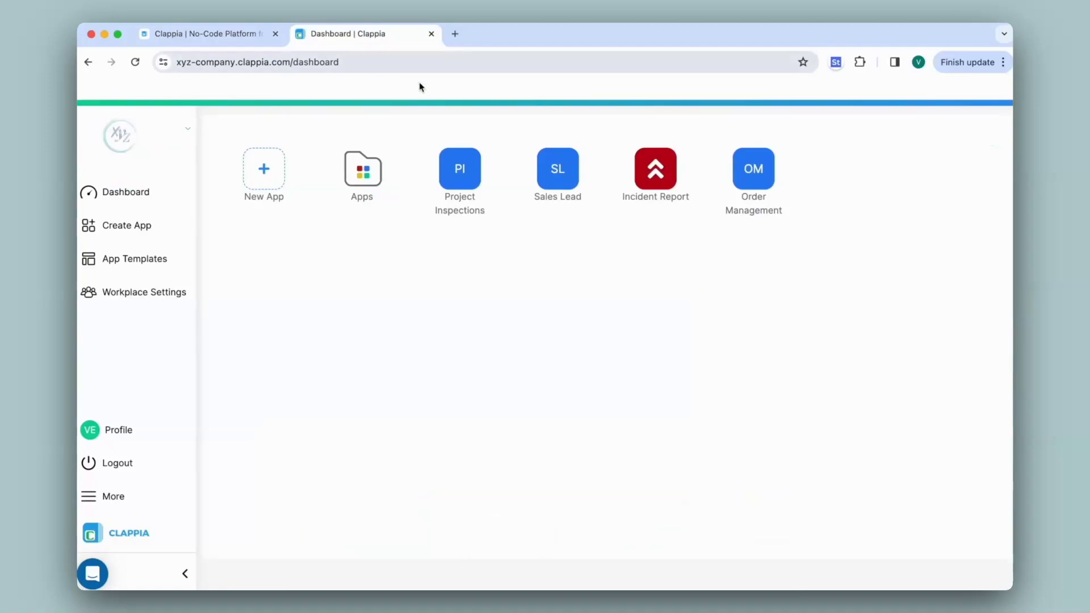
Step: Open the Project Inspections app and scroll through its form
click(477, 169)
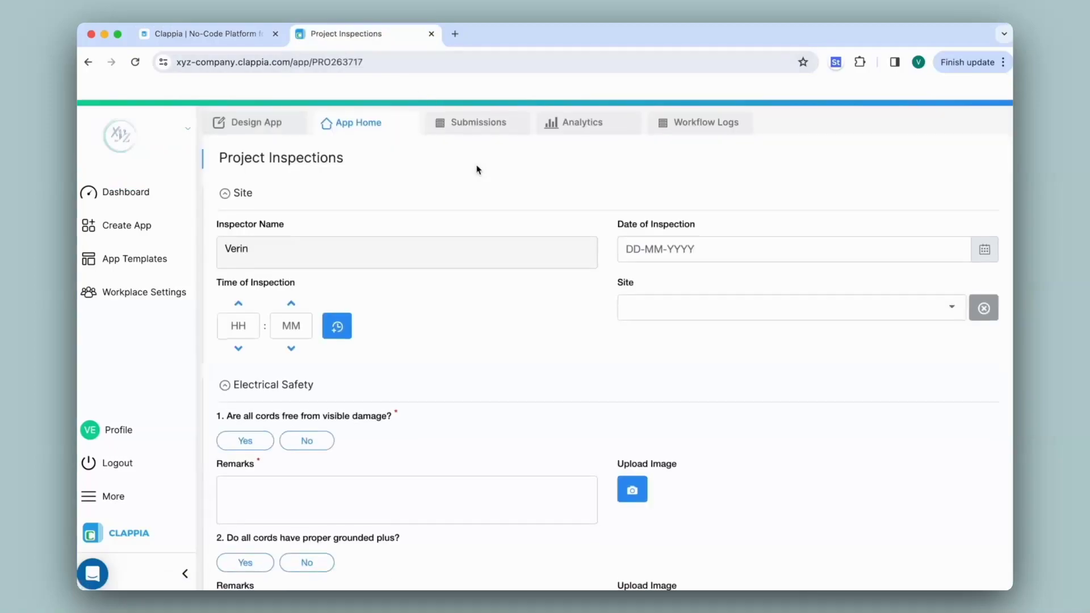
scroll(477, 169, down, 3)
scroll(368, 236, down, 10)
scroll(368, 235, down, 8)
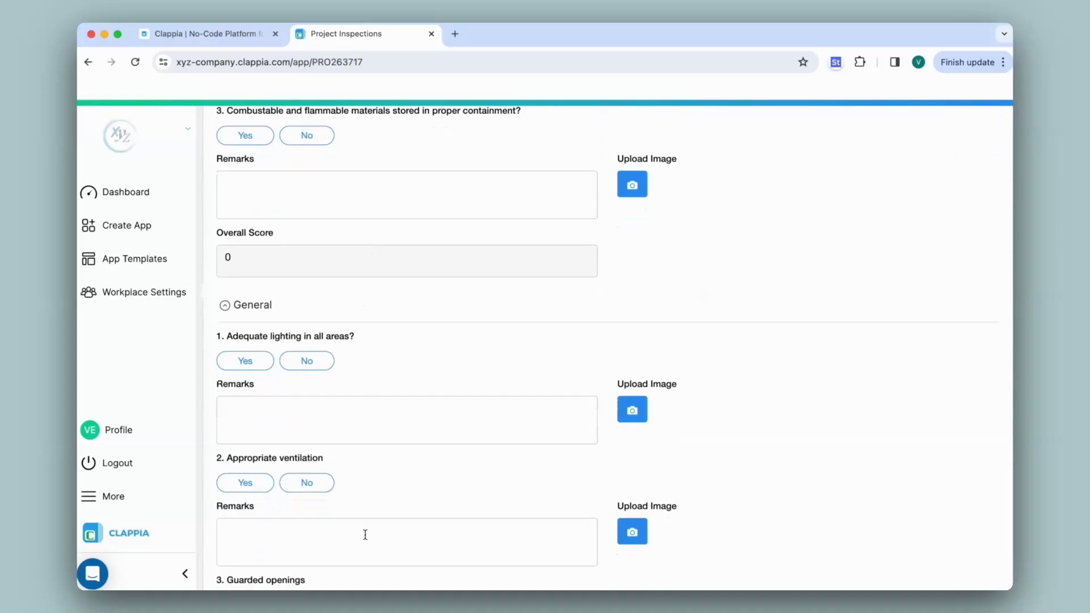
scroll(365, 534, up, 8)
scroll(366, 539, up, 10)
Step: Answer Yes to question 1, then collapse the Electrical Safety, Hazard, General and Verification sections
click(245, 442)
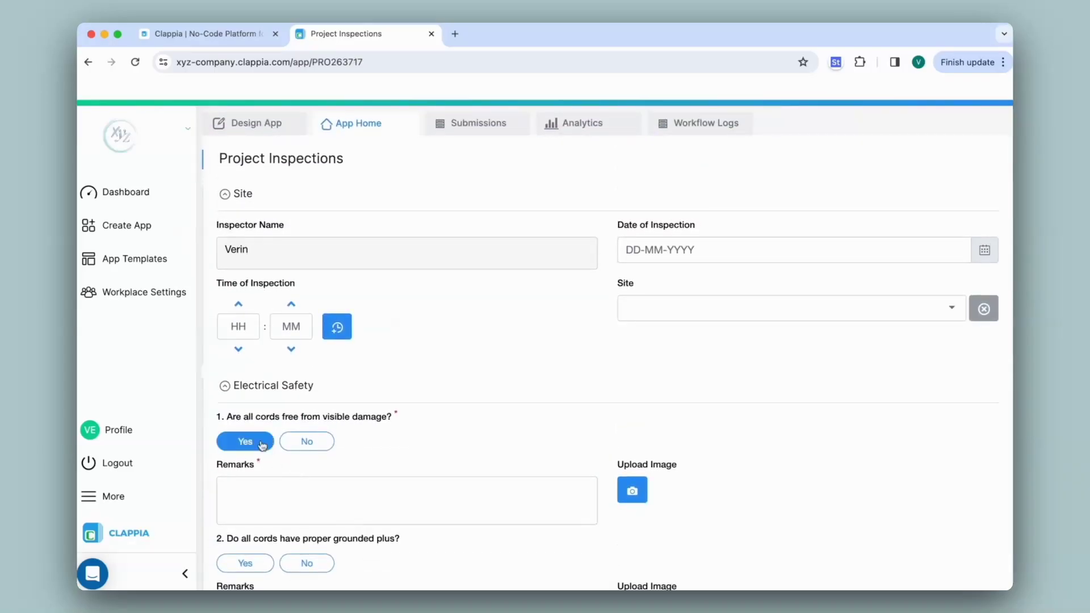
click(225, 386)
click(225, 412)
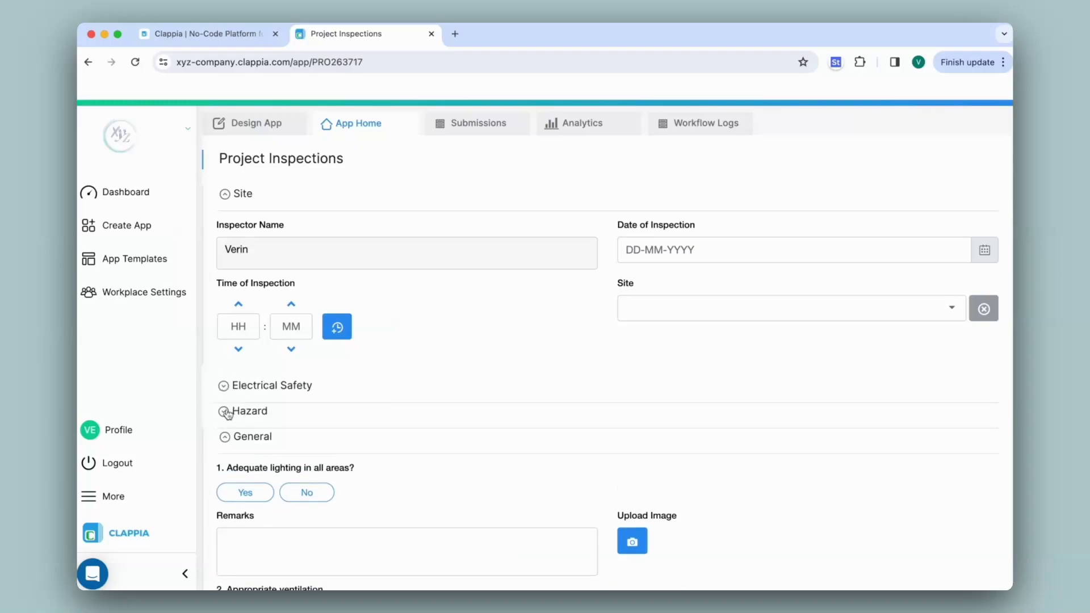
click(226, 437)
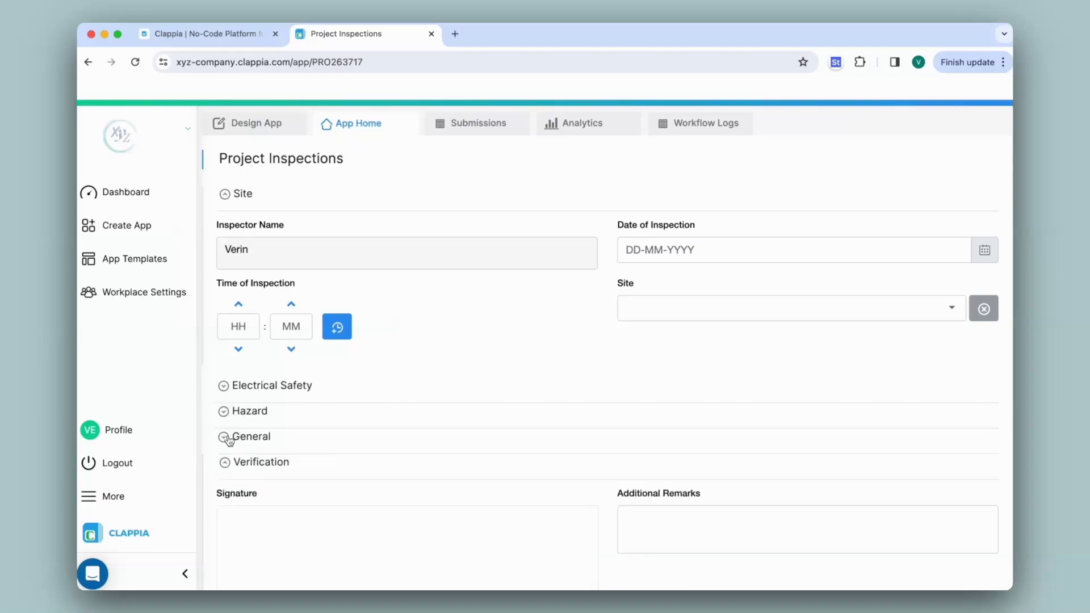
click(225, 463)
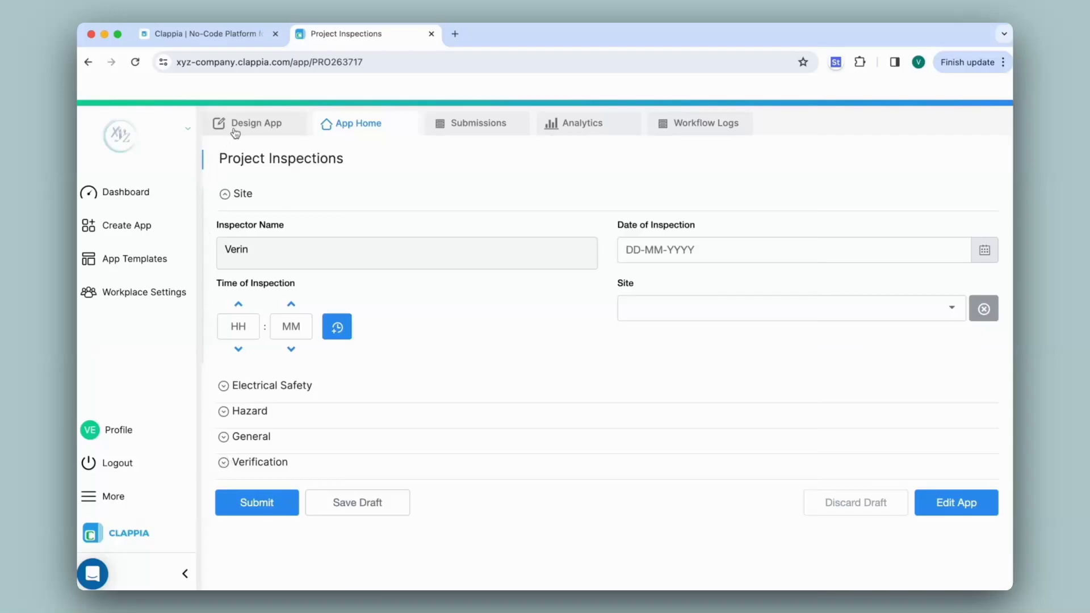
Step: In the Design App editor, select the Electrical Safety section and collapse it
click(235, 131)
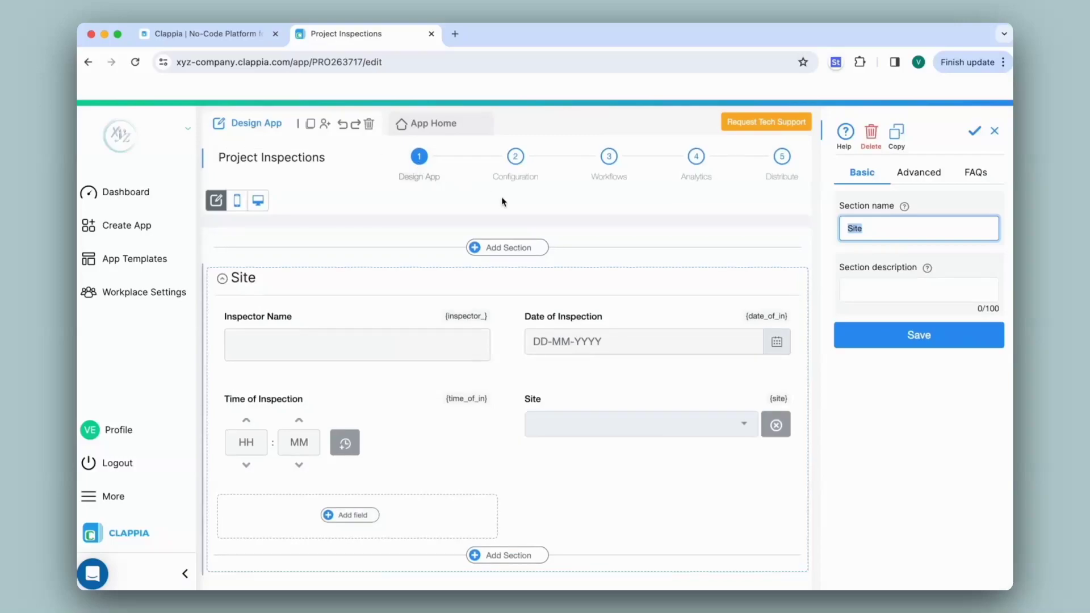
scroll(502, 196, down, 3)
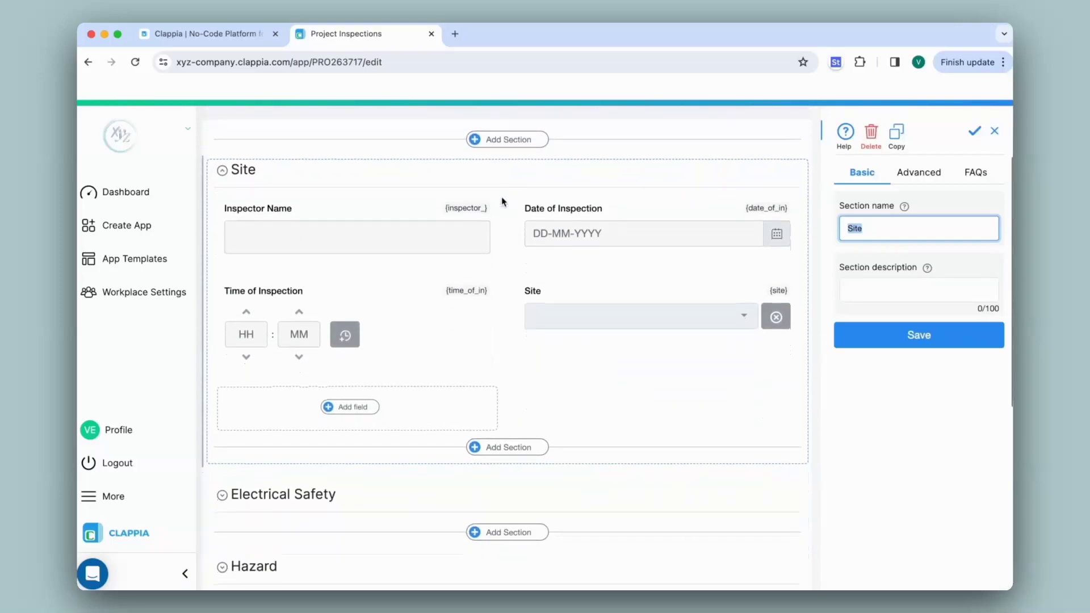
scroll(502, 201, down, 3)
click(346, 279)
scroll(346, 280, down, 7)
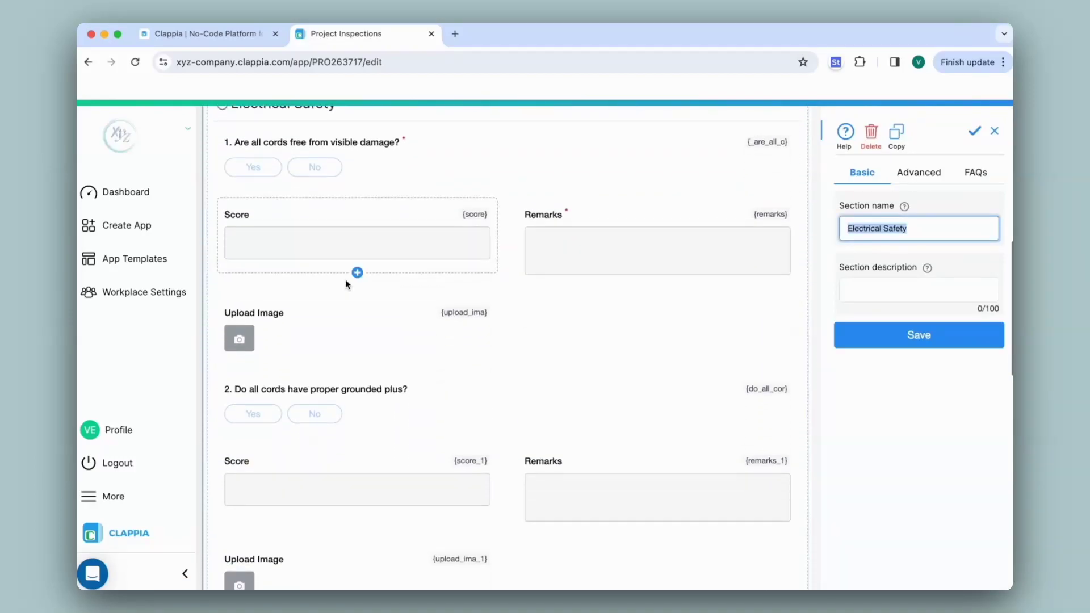
scroll(345, 283, up, 7)
click(222, 318)
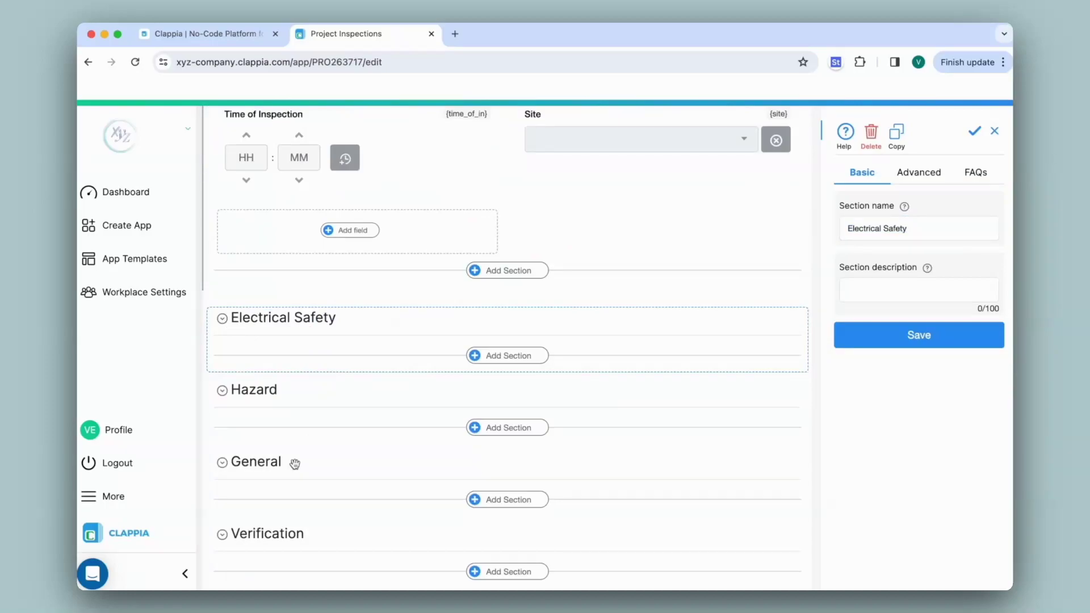
scroll(295, 464, up, 5)
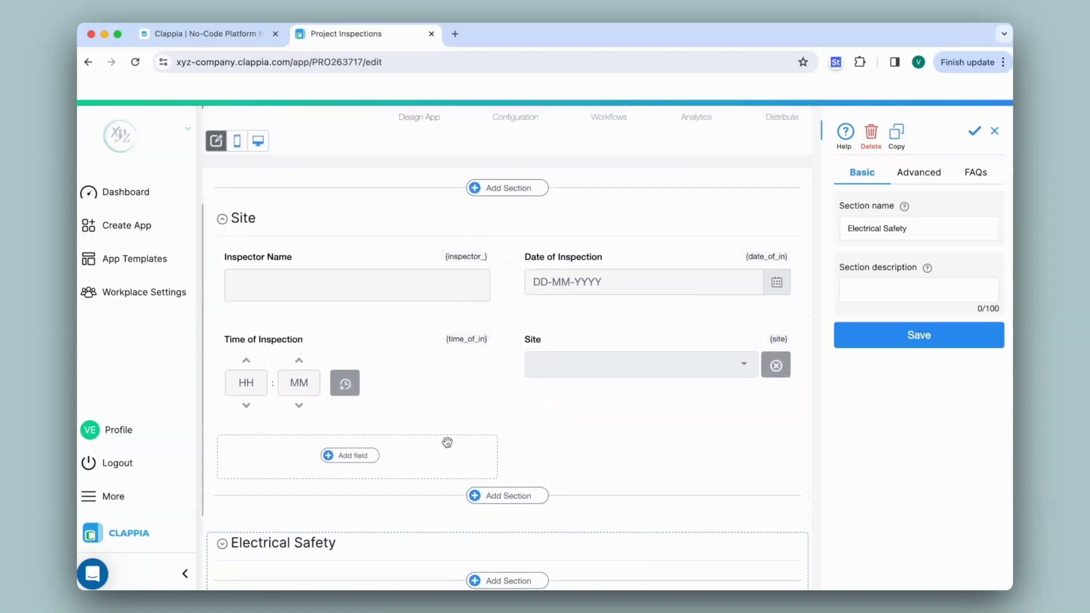
Step: Add a Single Selector field labelled 'Select' to the Site section
click(358, 455)
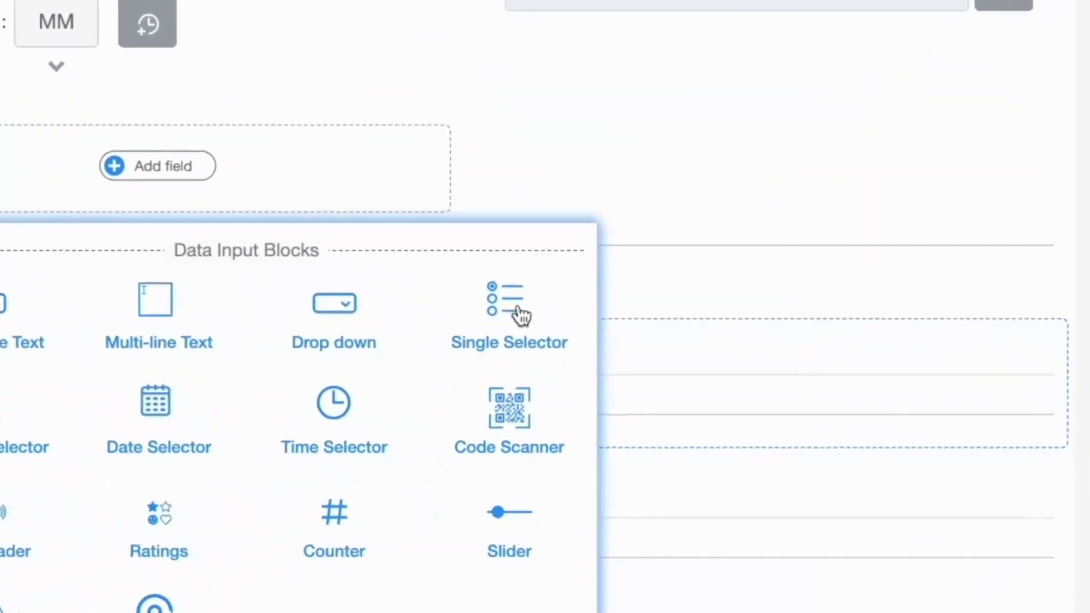
click(519, 314)
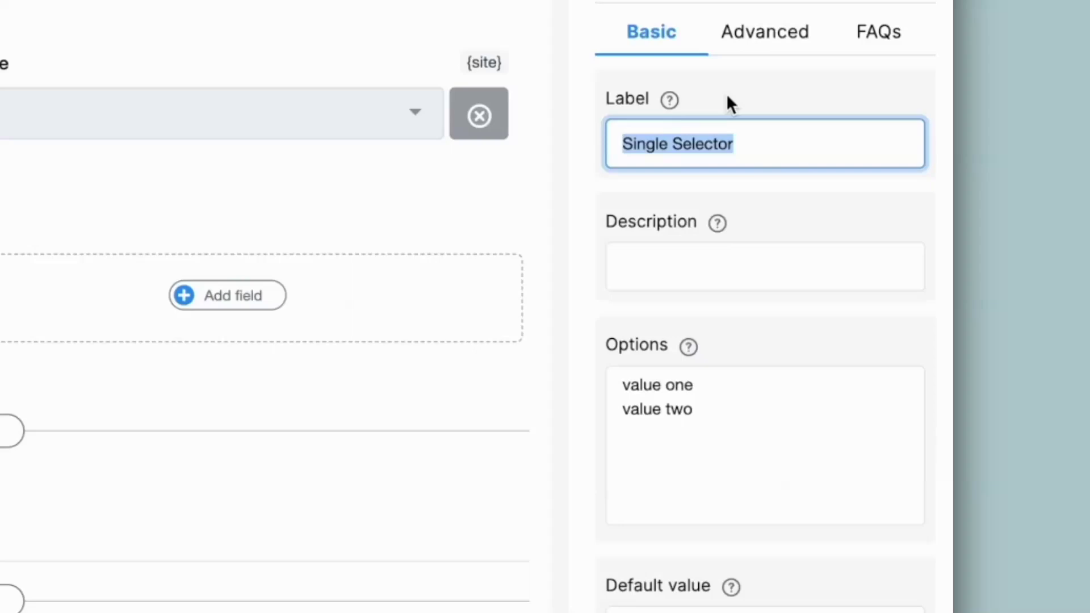
text(Selec)
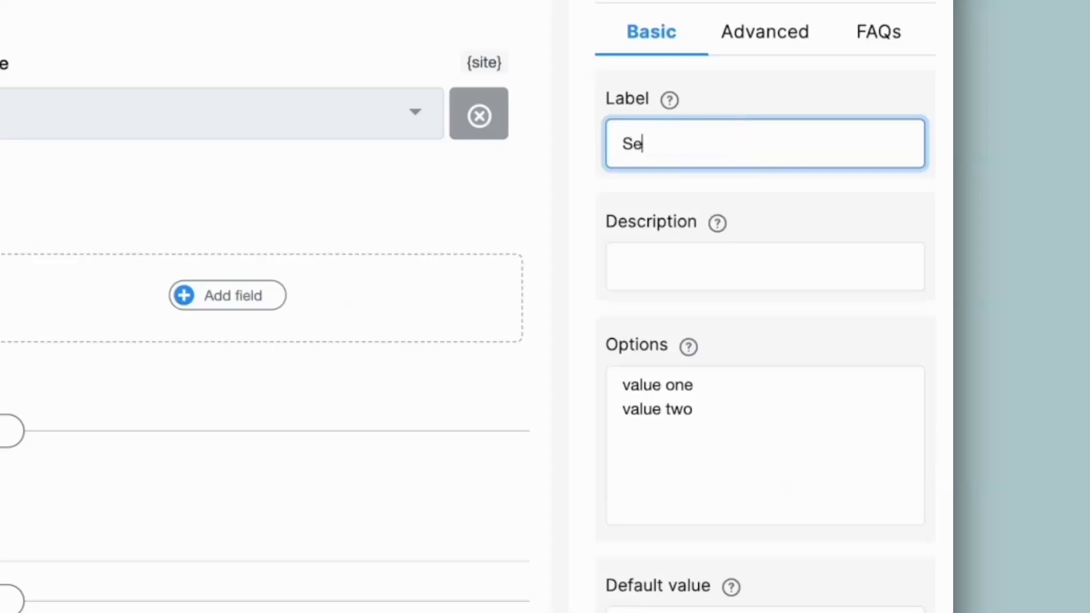
text(t)
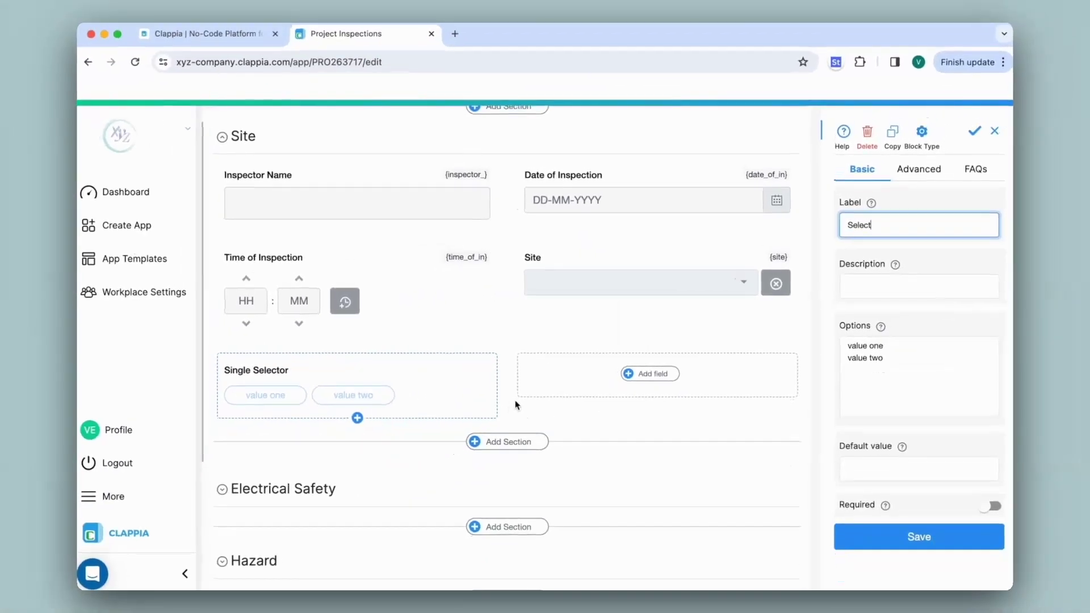
scroll(515, 404, down, 3)
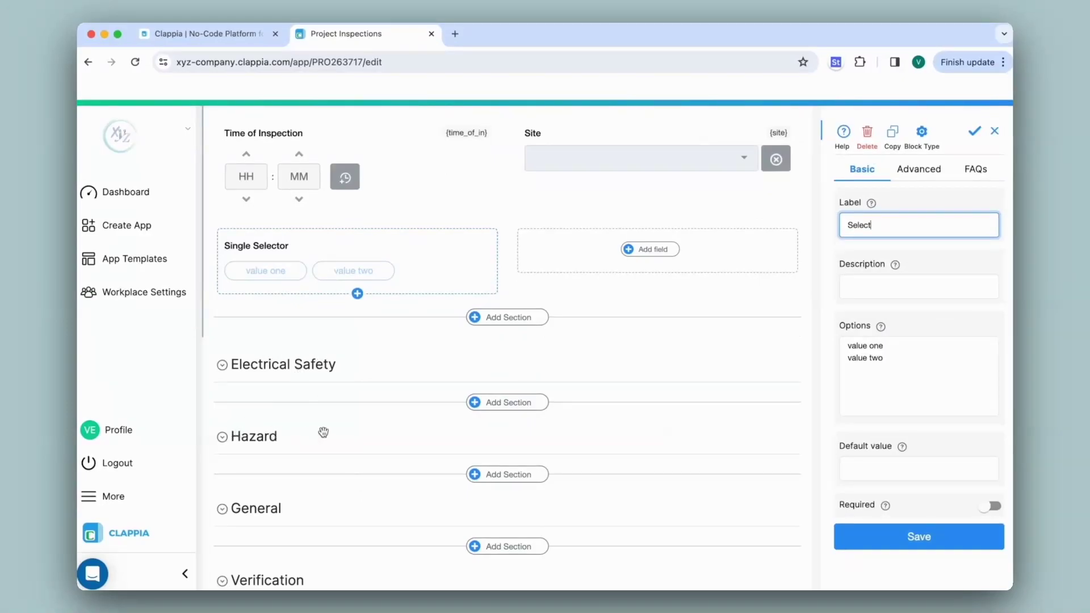
Step: Replace its options with Electrical Safety, Hazard and General, and save the field
drag(892, 380, 850, 346)
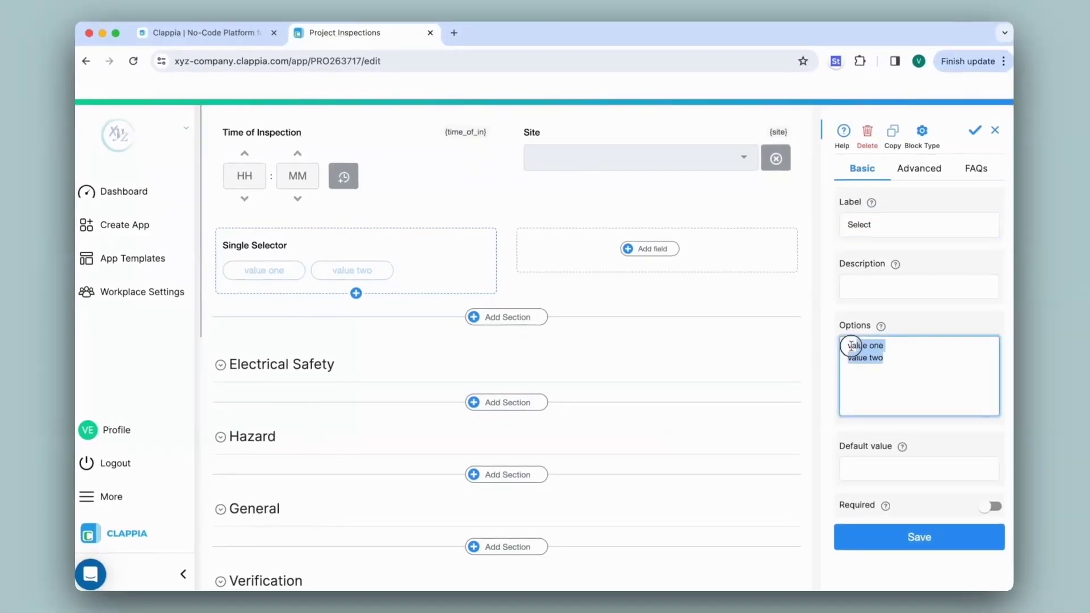
text(Electrical Safety)
key(Return)
text(Hazard)
key(Return)
text(General)
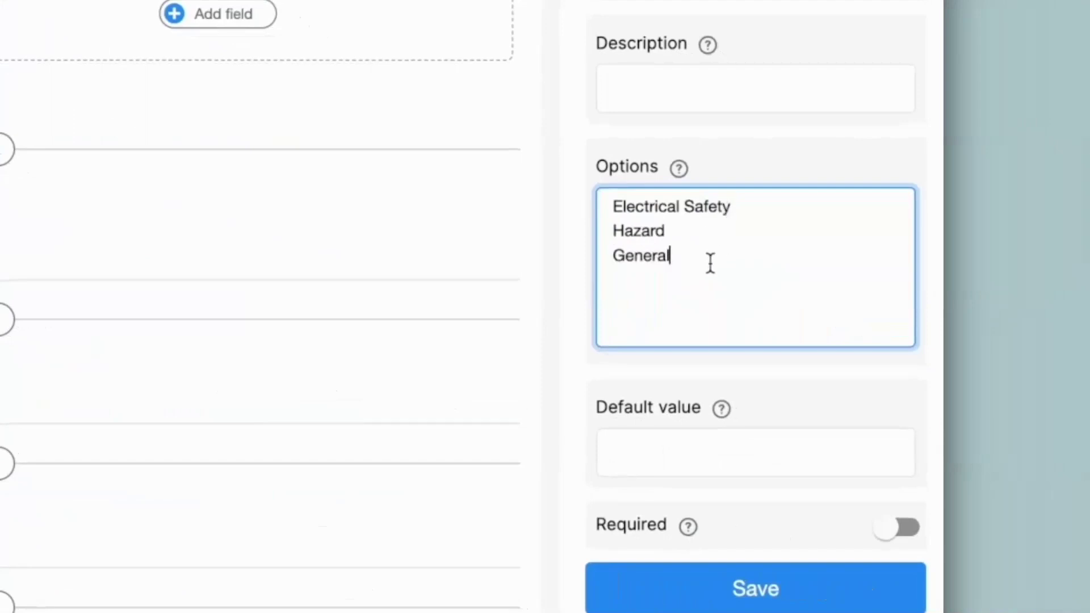
click(700, 241)
click(765, 209)
drag(761, 212, 608, 218)
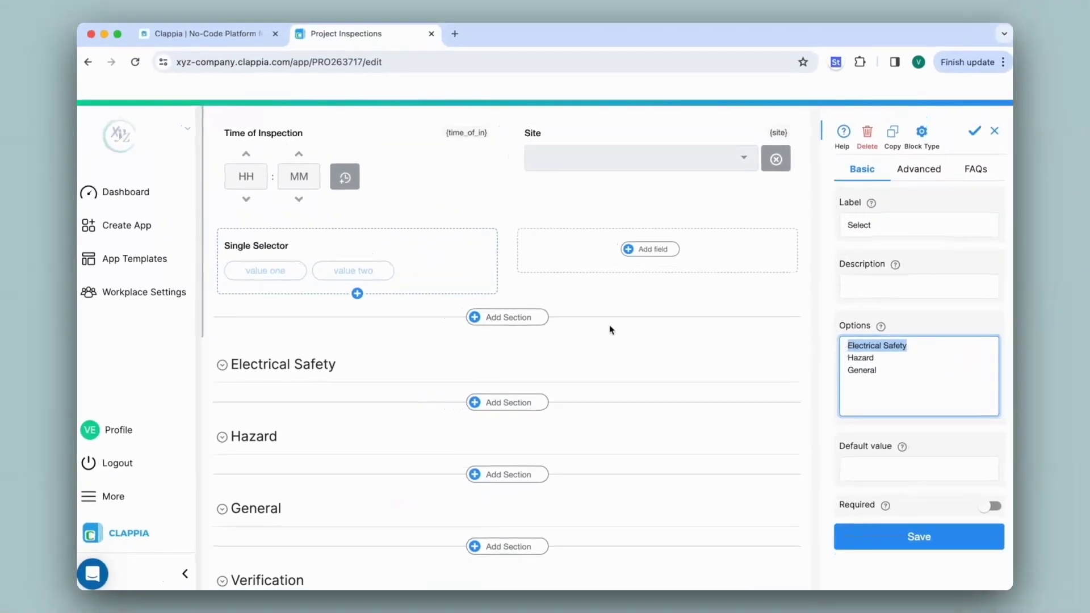
click(897, 376)
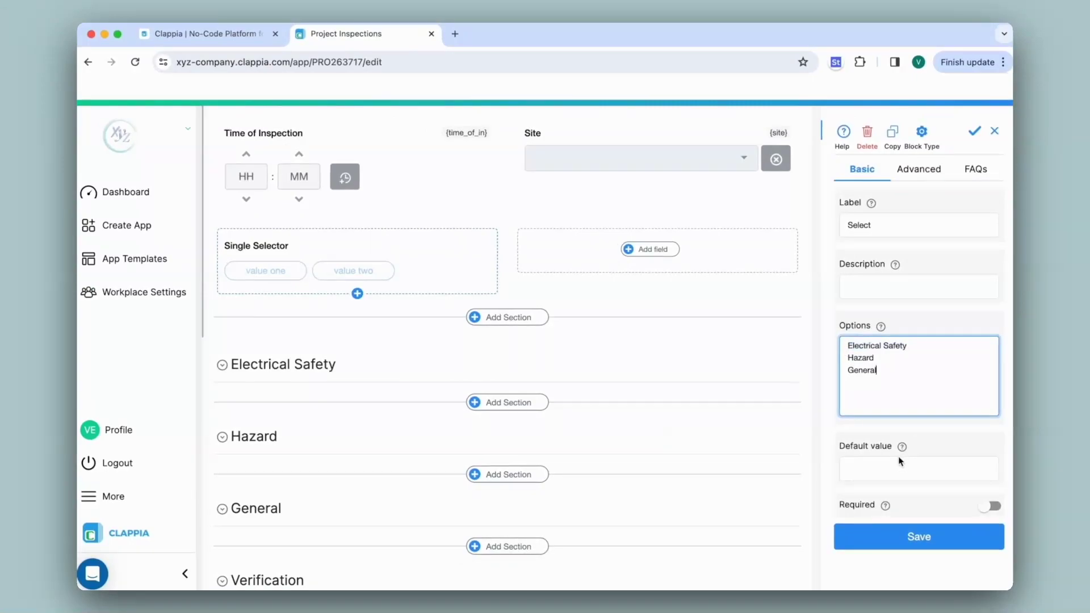
click(923, 544)
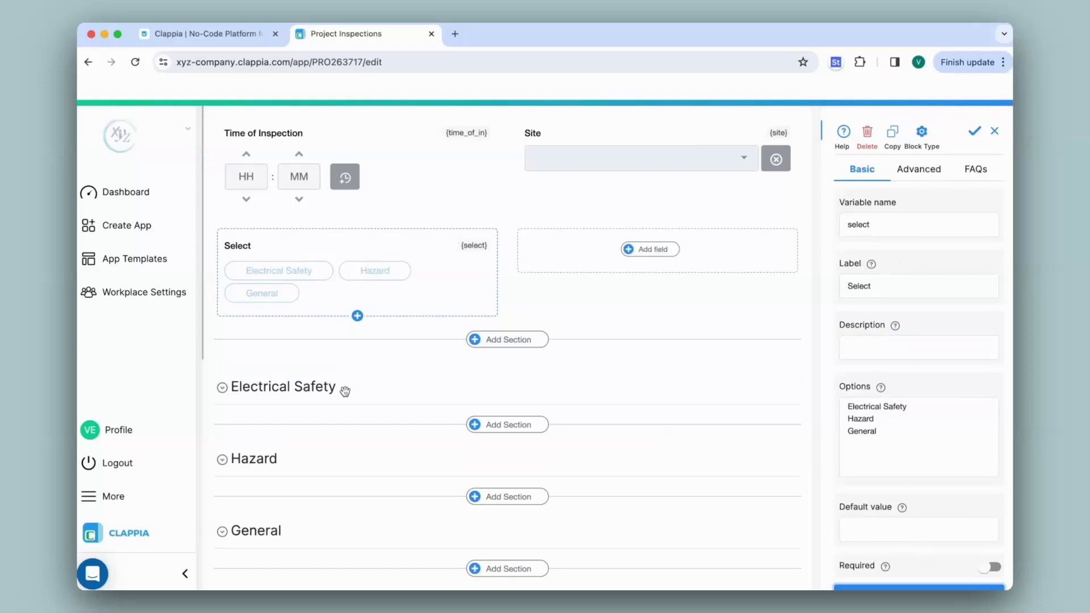
click(327, 386)
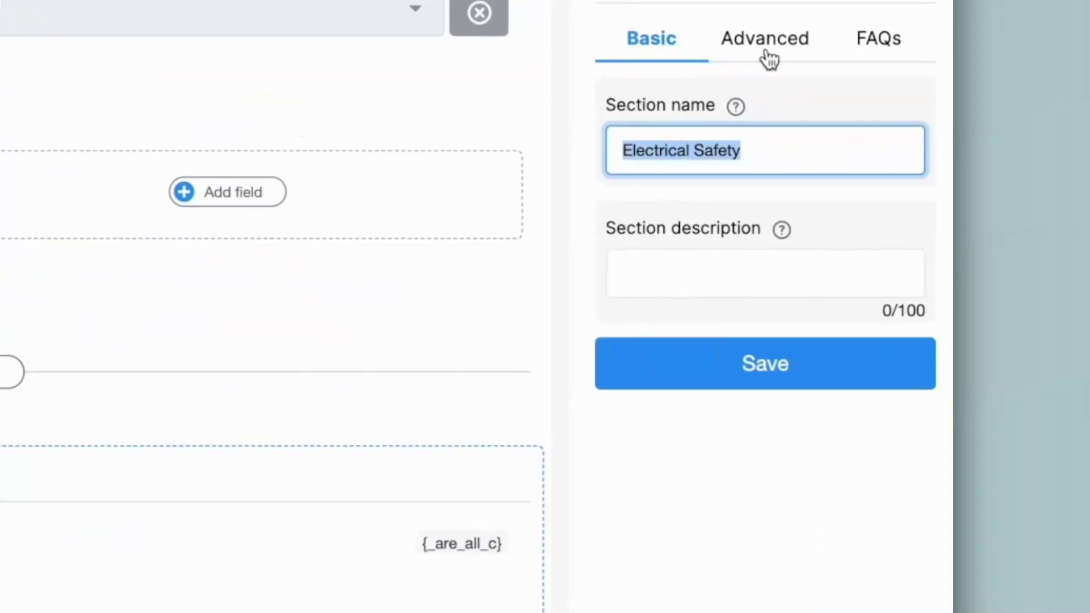
Step: Give the Electrical Safety section the display condition {select}="Electrical Safety" and save it
click(921, 182)
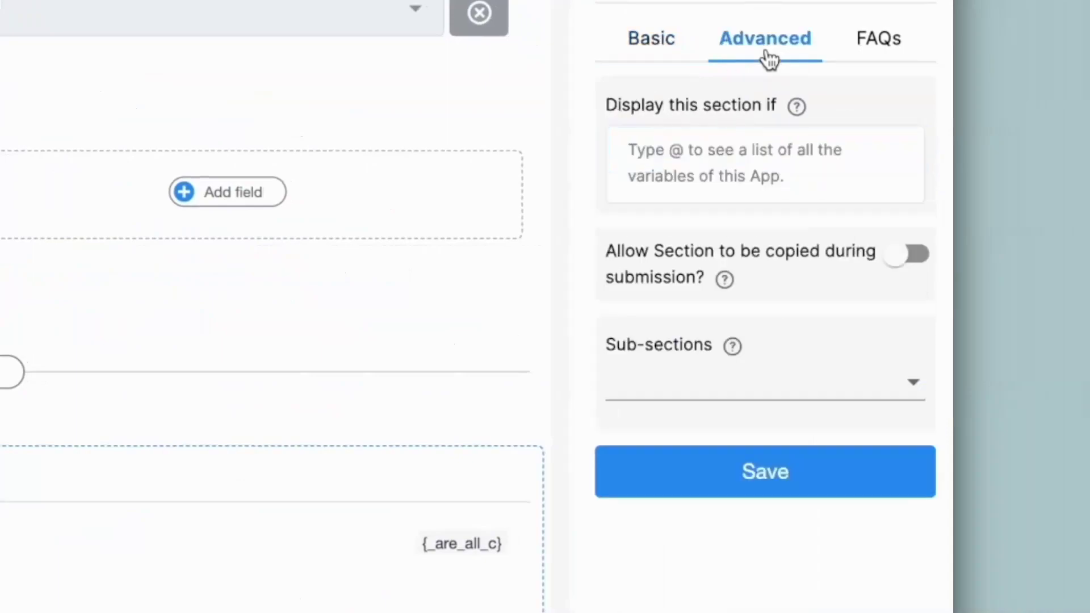
click(602, 108)
drag(601, 107, 791, 114)
click(709, 124)
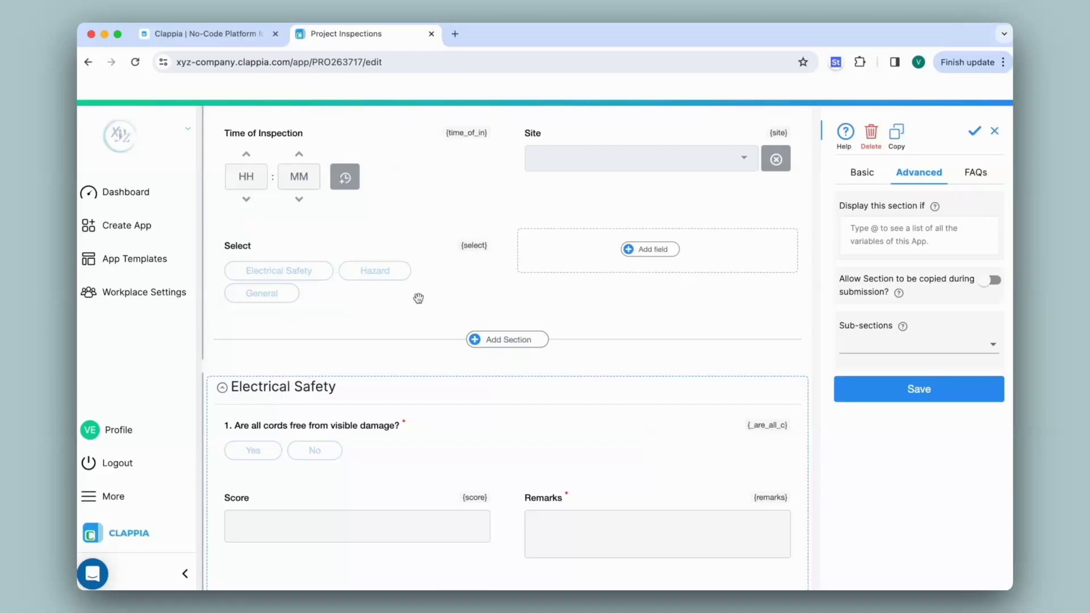
click(863, 227)
text(@select)
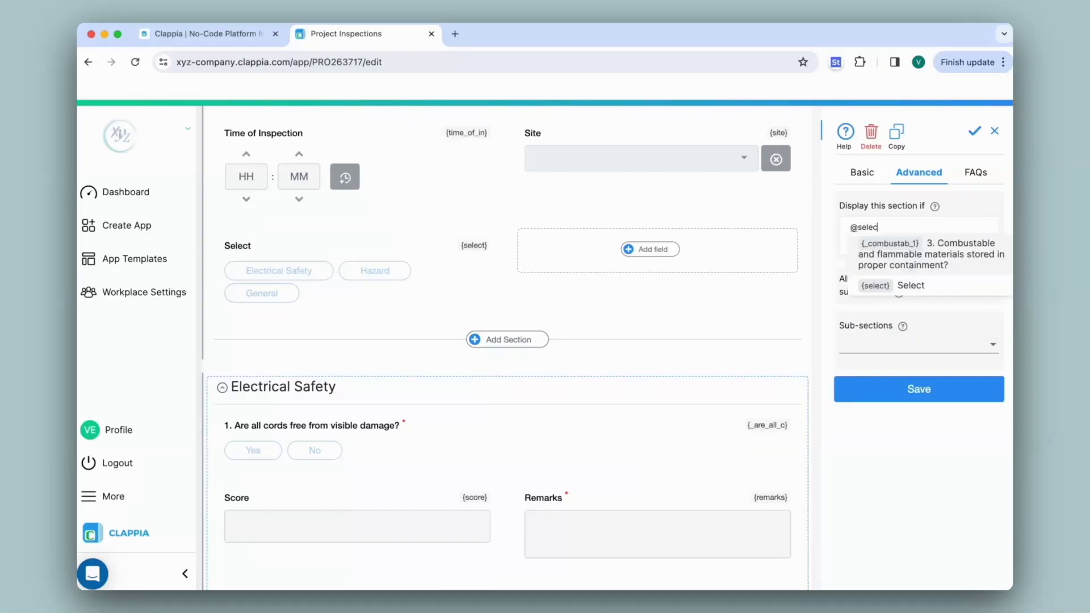
click(877, 287)
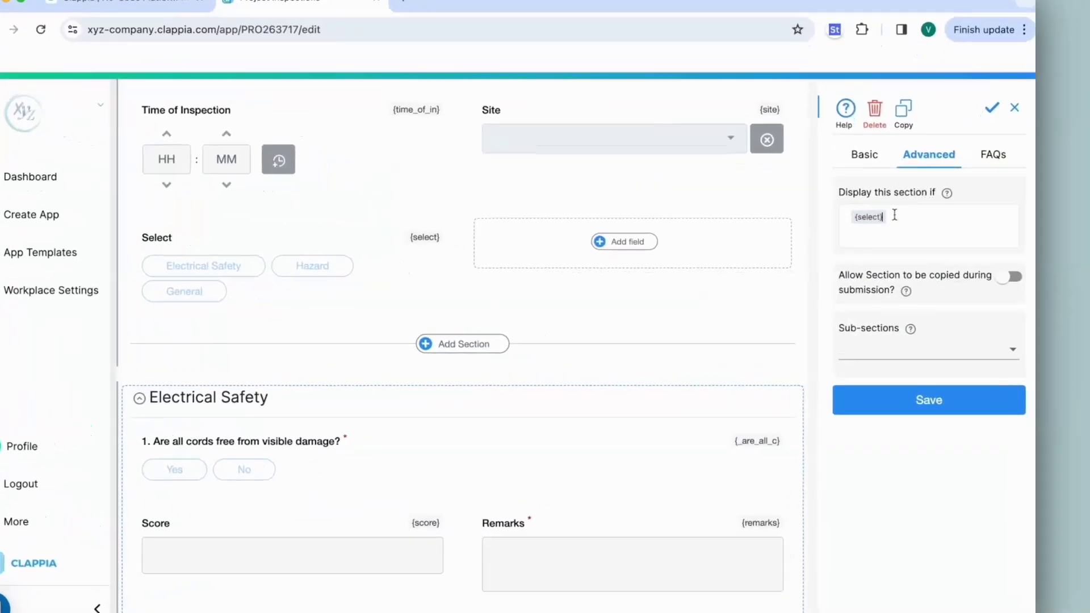
text(=)
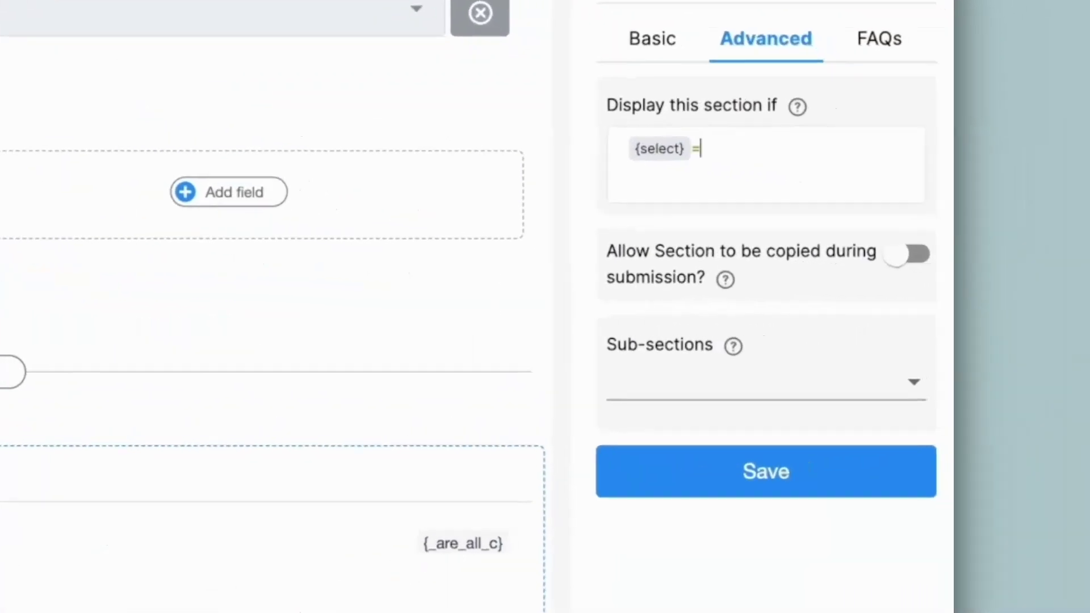
text("")
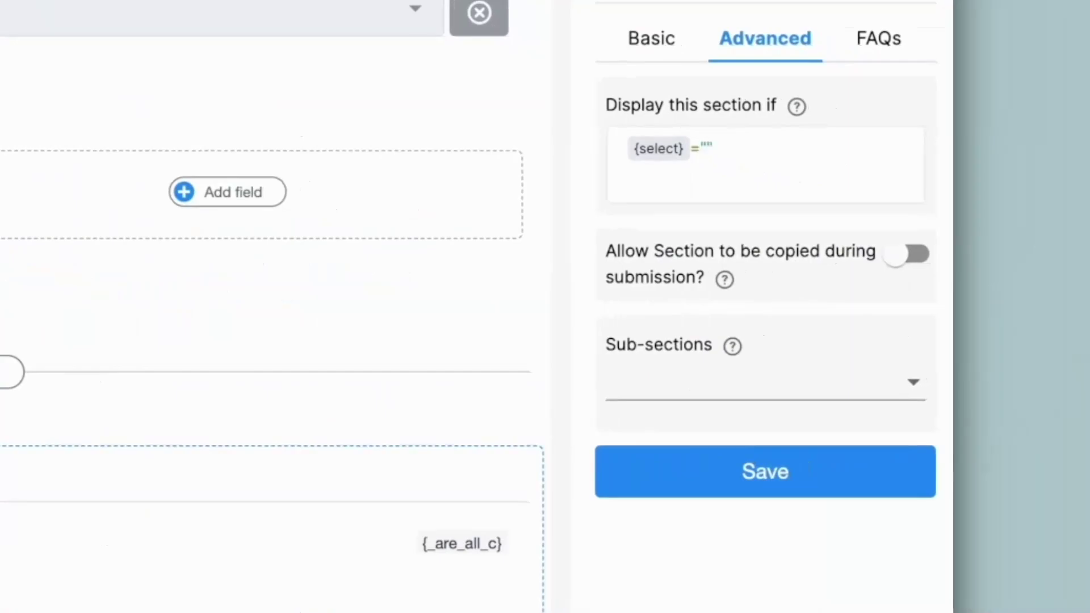
text(Electrical Safety)
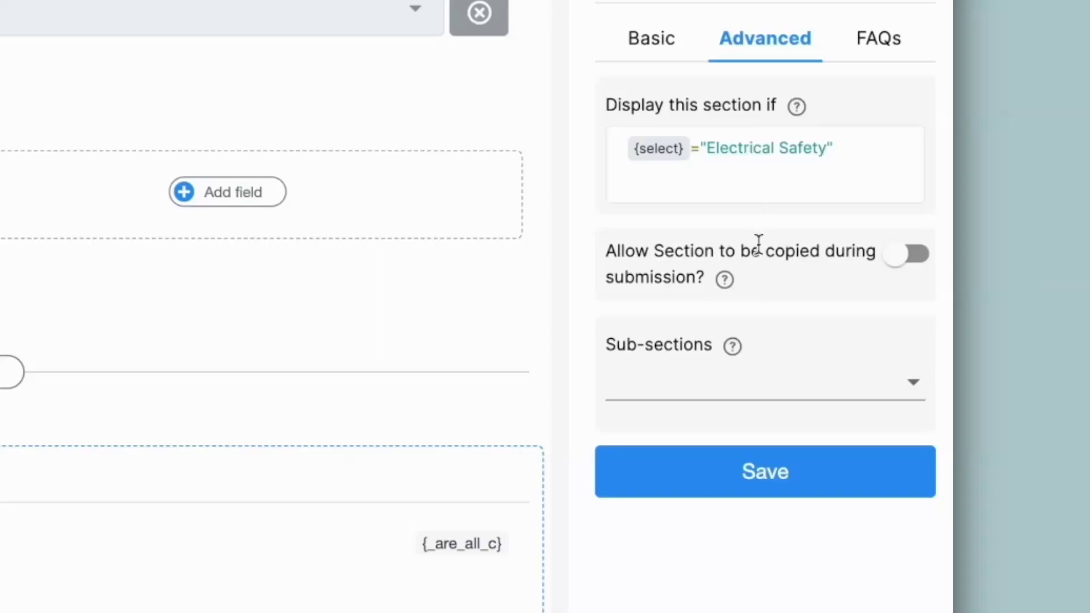
click(767, 474)
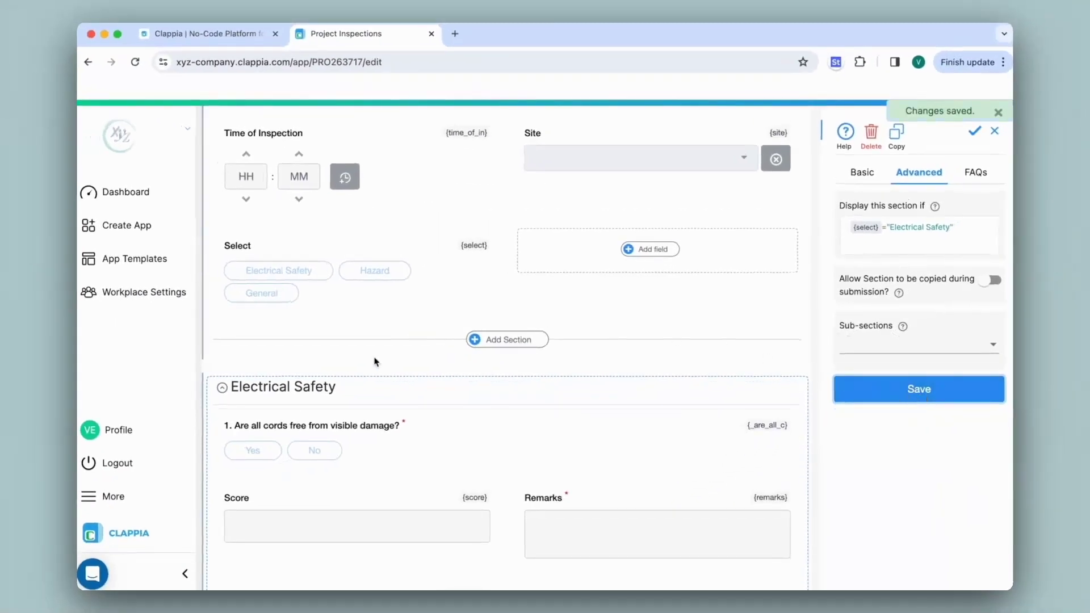
click(221, 387)
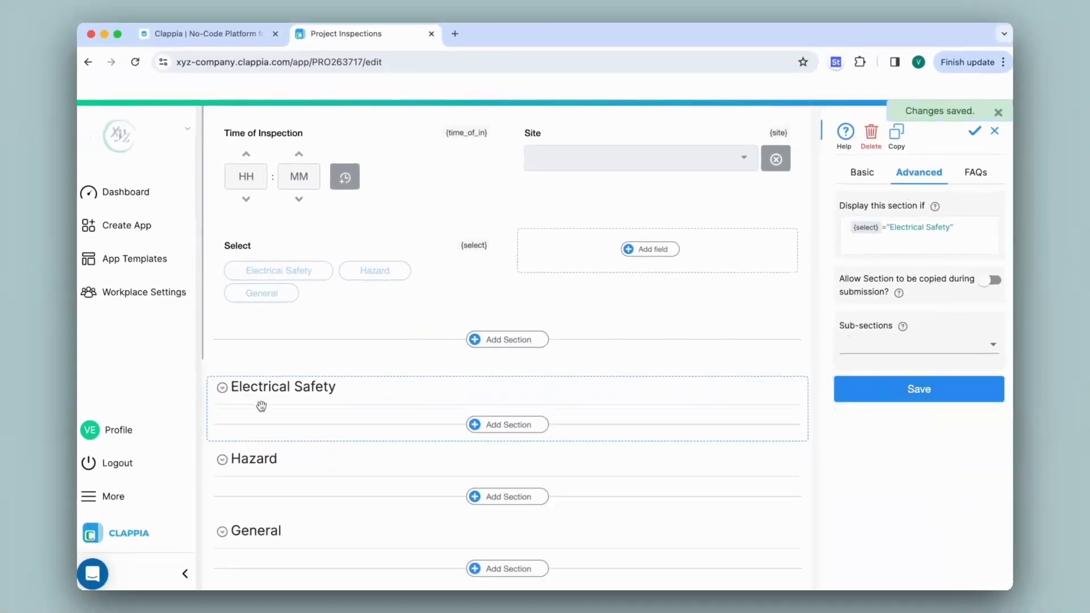
click(280, 456)
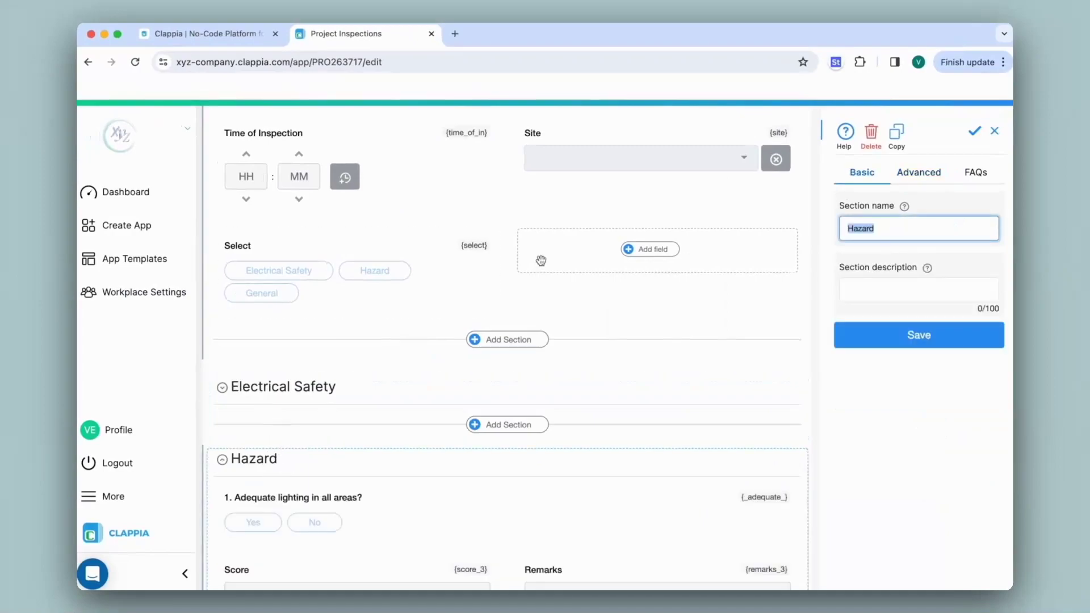
Step: Give the Hazard section the display condition {select}="Hazard" and save it
click(924, 176)
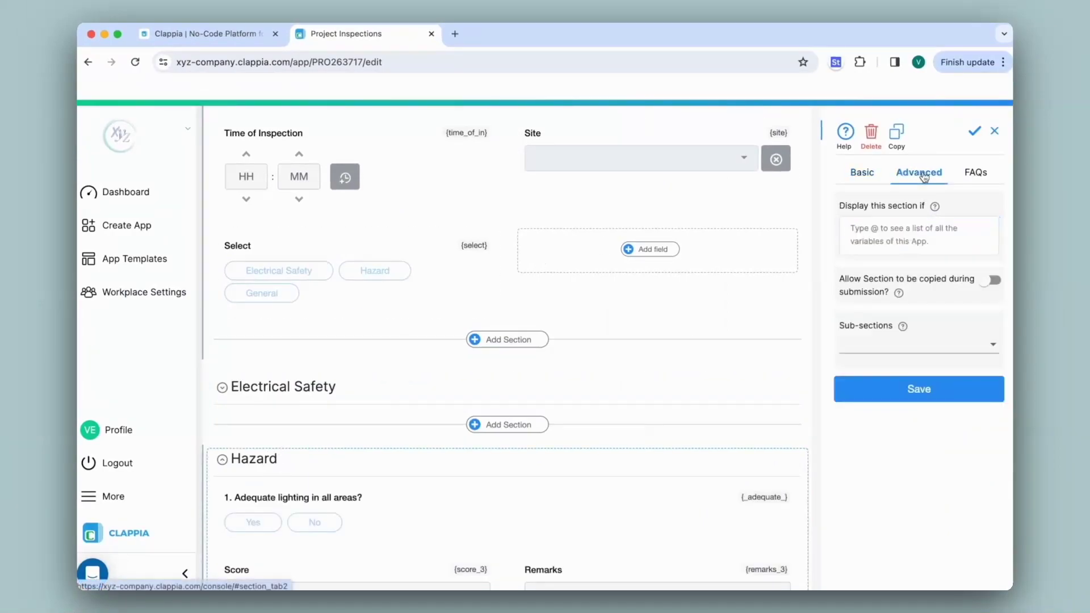
click(874, 237)
text(@select)
key(Return)
text(=)
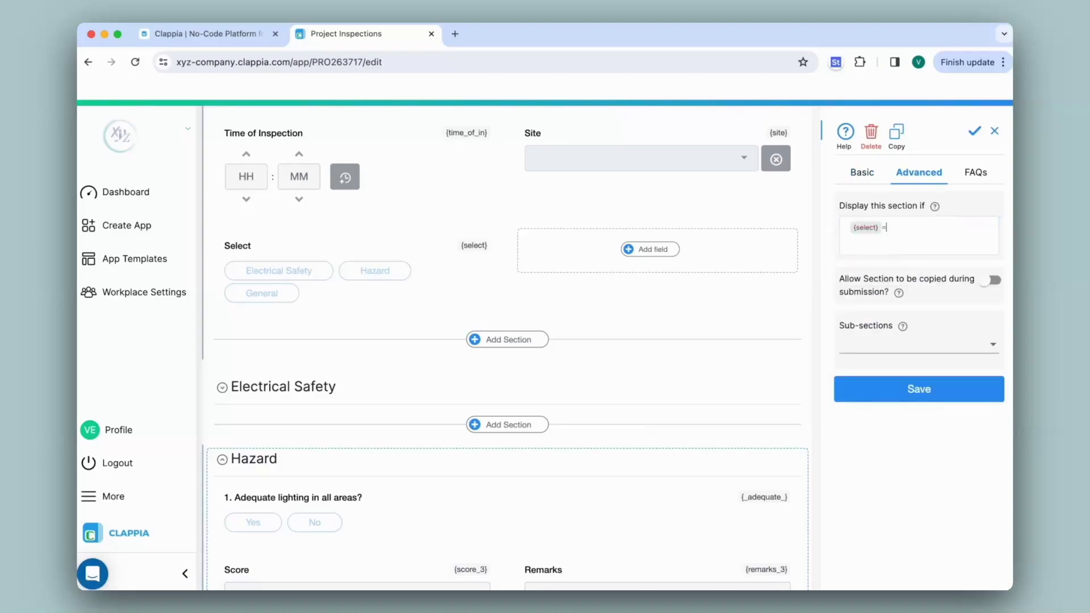
text("")
text(Hazard)
click(919, 389)
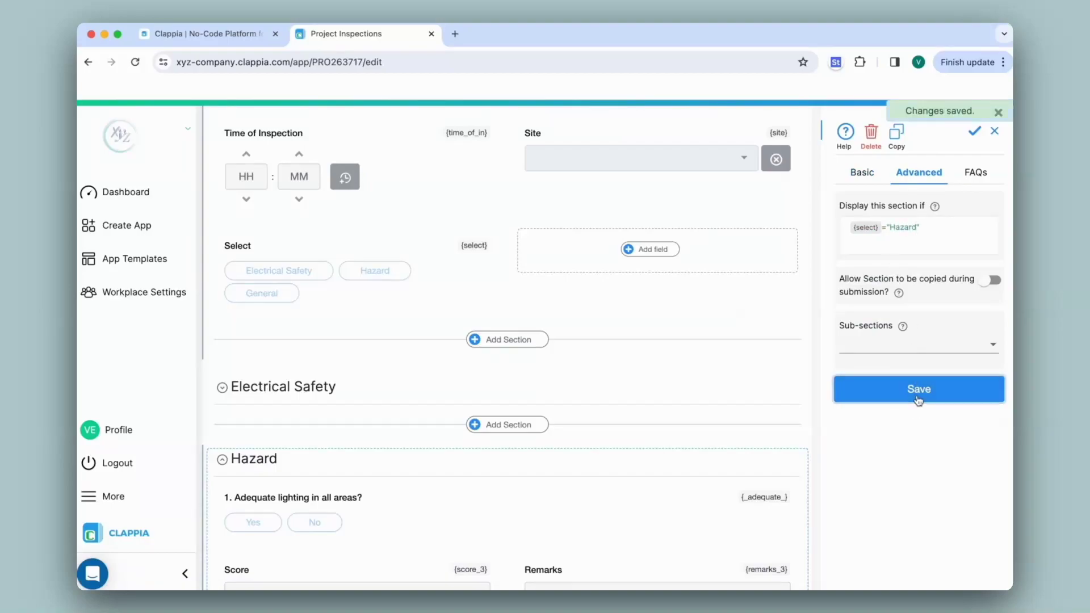
click(223, 463)
scroll(239, 448, down, 3)
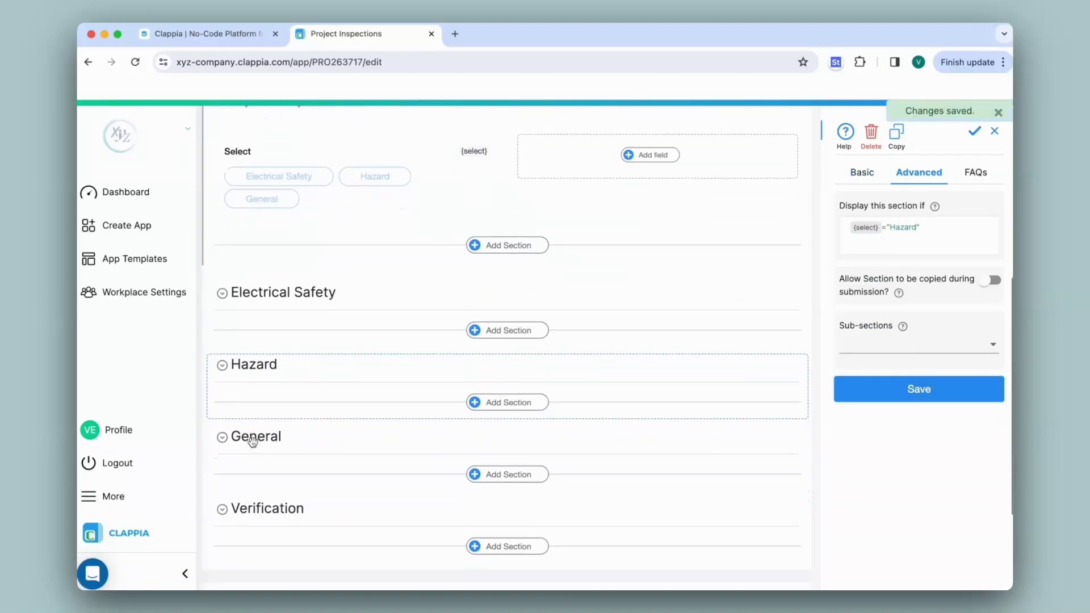
Step: Give the General section the display condition {select}="General" and save it
click(253, 440)
click(919, 172)
click(918, 232)
text({sel)
click(880, 284)
text(=")
click(915, 393)
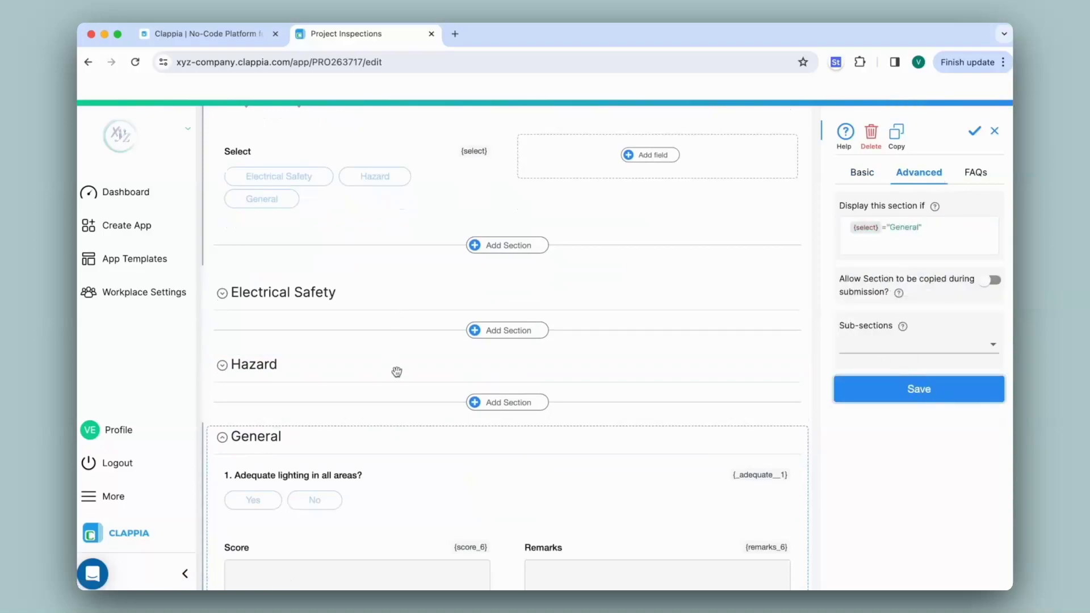
scroll(396, 379, up, 6)
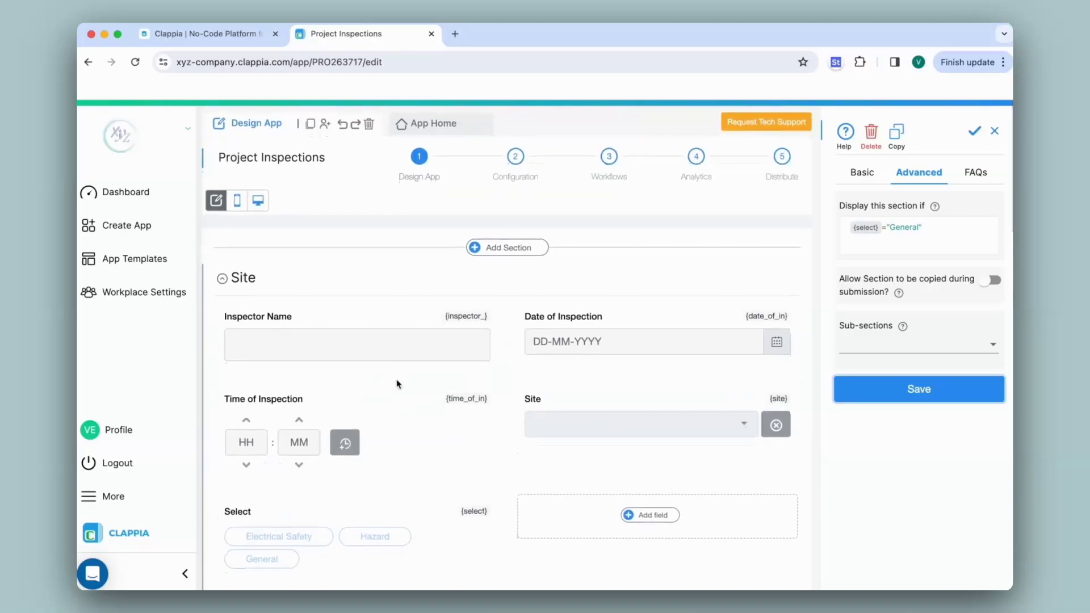
Step: On App Home, test the Select chips by choosing Electrical Safety, then Hazard
click(424, 128)
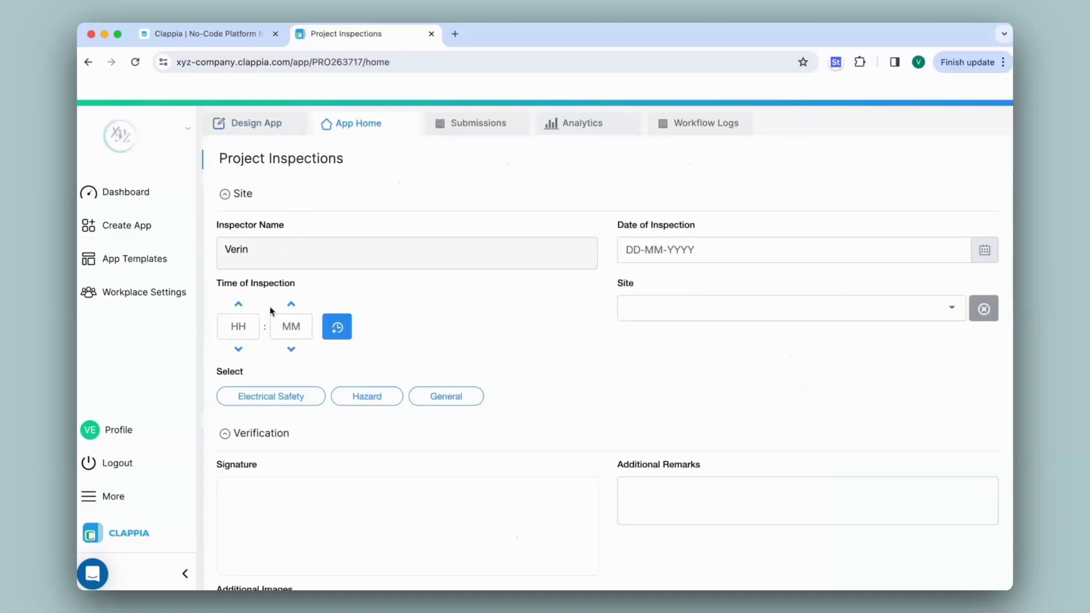
click(226, 434)
click(279, 398)
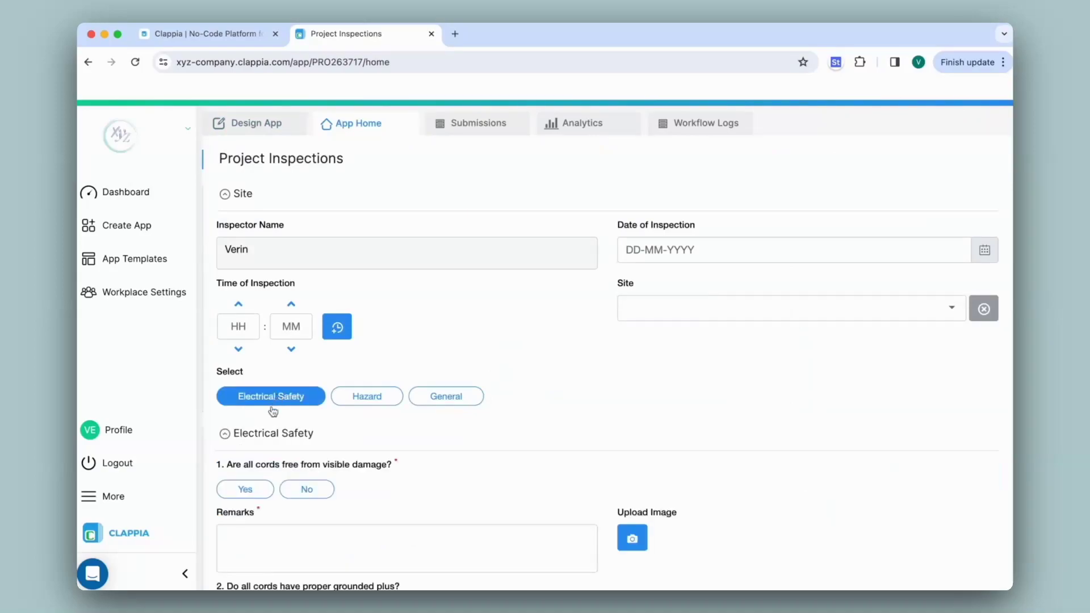
click(225, 435)
click(375, 396)
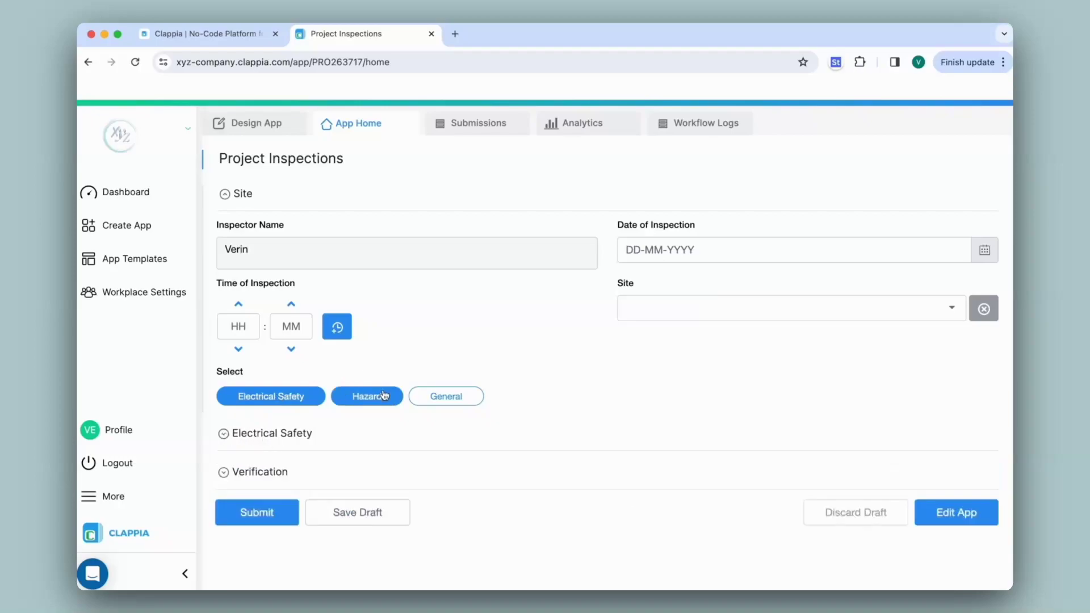
click(302, 397)
click(225, 435)
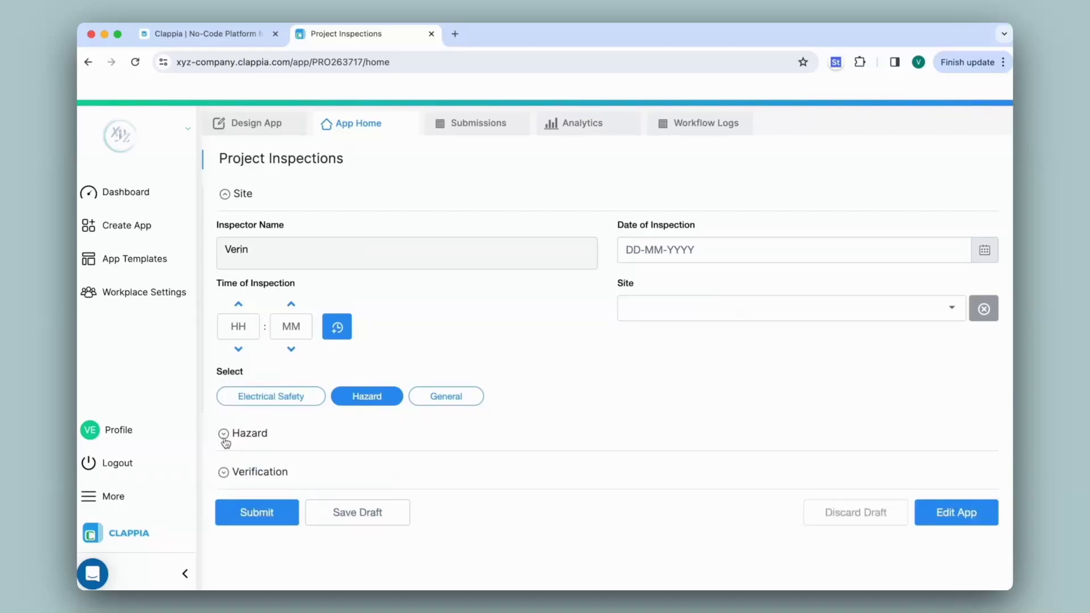
Step: Fill in date 07-02-2024, the current time and Site A, and choose Electrical Safety
click(985, 250)
click(337, 328)
click(696, 310)
click(681, 346)
click(270, 396)
Step: Answer Yes to Electrical Safety questions 1–3, entering '-' in each Remarks box
scroll(262, 219, down, 5)
click(250, 201)
click(250, 262)
text(-)
click(245, 320)
click(247, 381)
text(-)
click(245, 442)
text(-)
scroll(252, 471, down, 3)
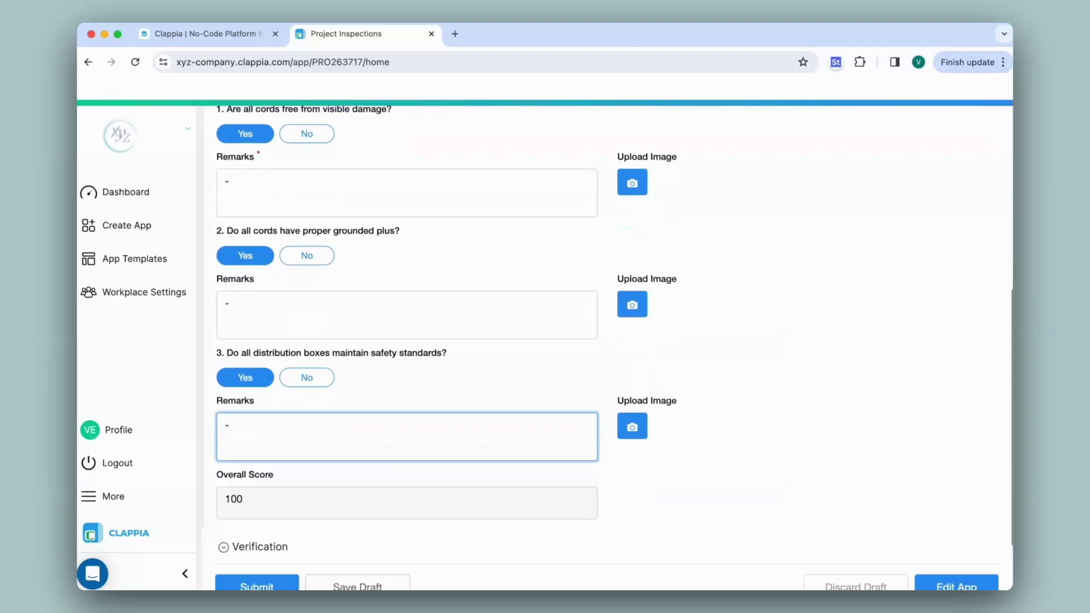
scroll(253, 471, down, 2)
mouse_move(257, 427)
mouse_down()
mouse_move(280, 494)
mouse_move(384, 445)
mouse_up()
Step: Enter '-' as Additional Remarks and submit the inspection
click(674, 444)
text(-)
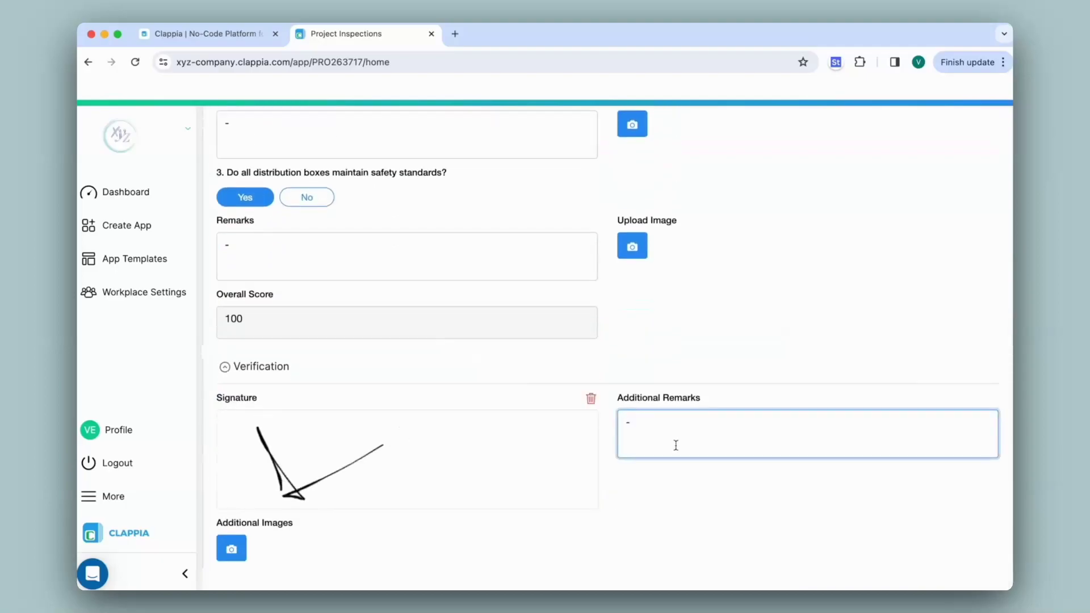
scroll(397, 457, up, 7)
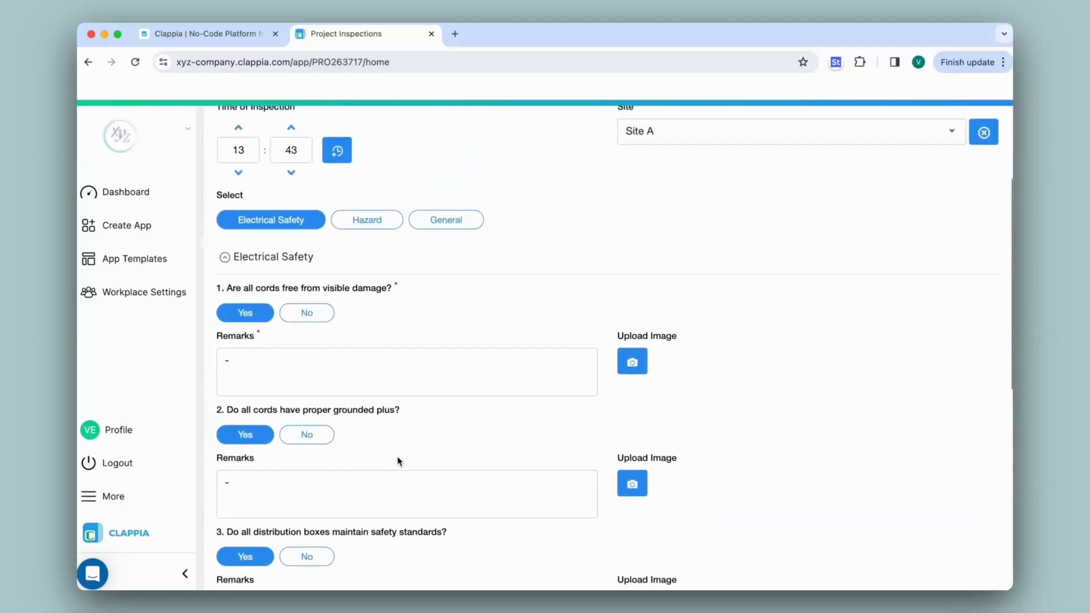
scroll(305, 243, down, 7)
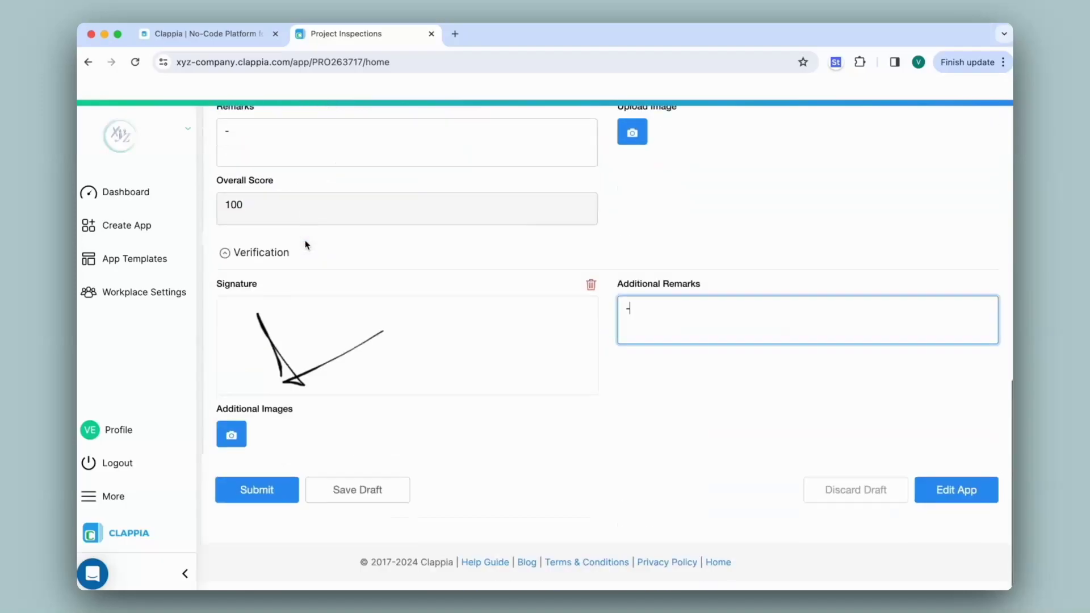
click(275, 499)
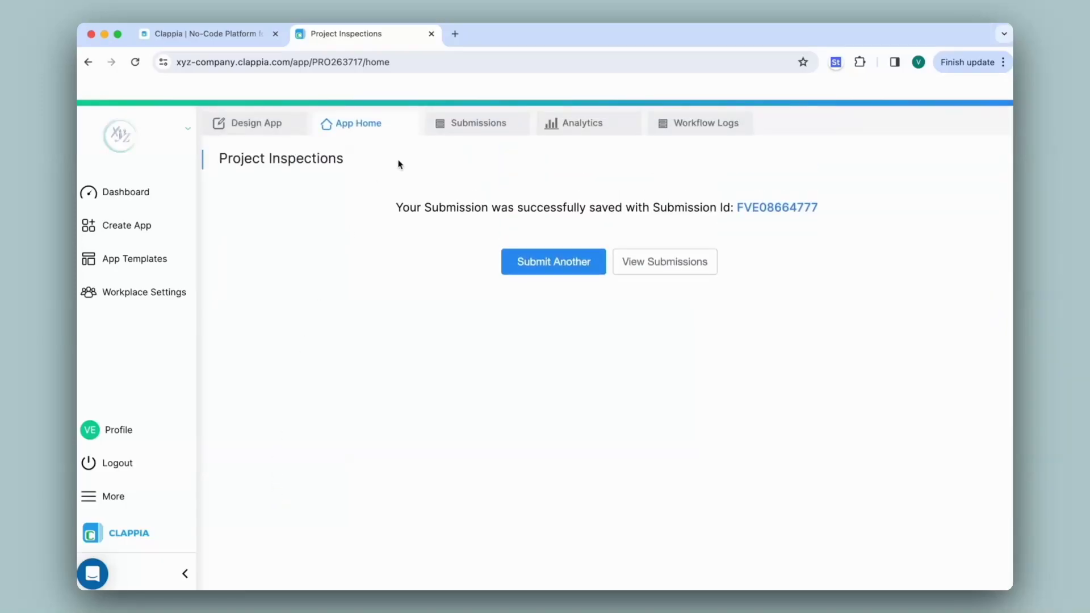
click(475, 126)
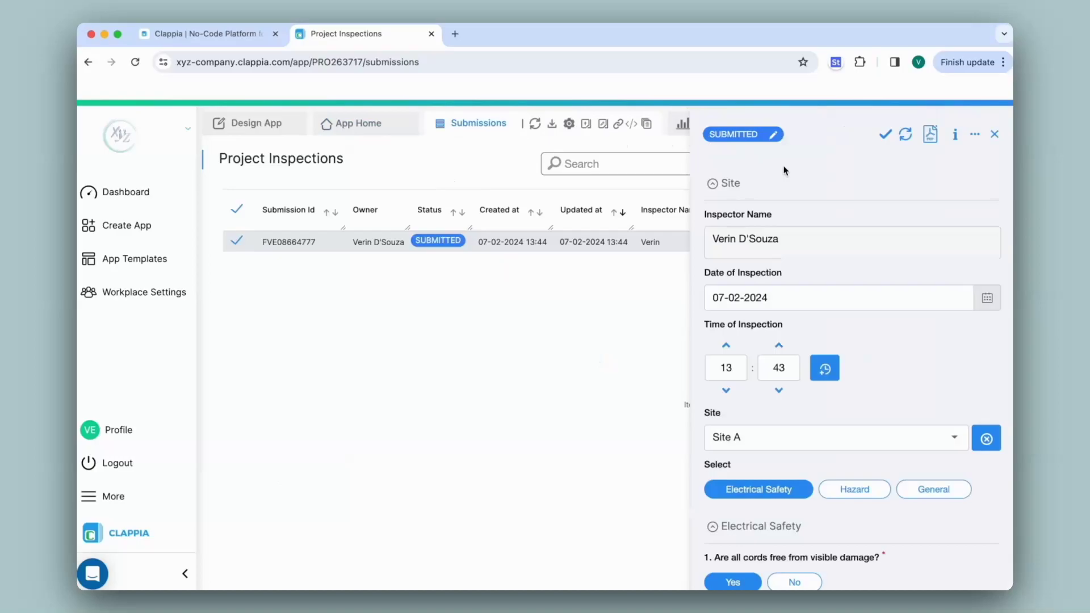
Step: Change the submission's Select choice from Electrical Safety to Hazard
scroll(785, 170, down, 7)
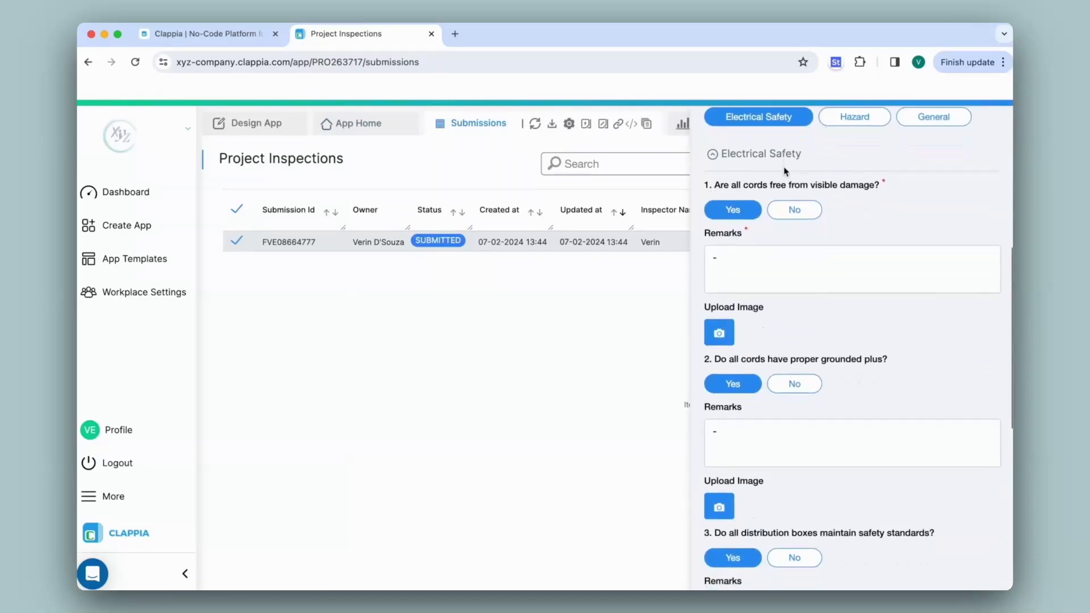
scroll(784, 171, down, 2)
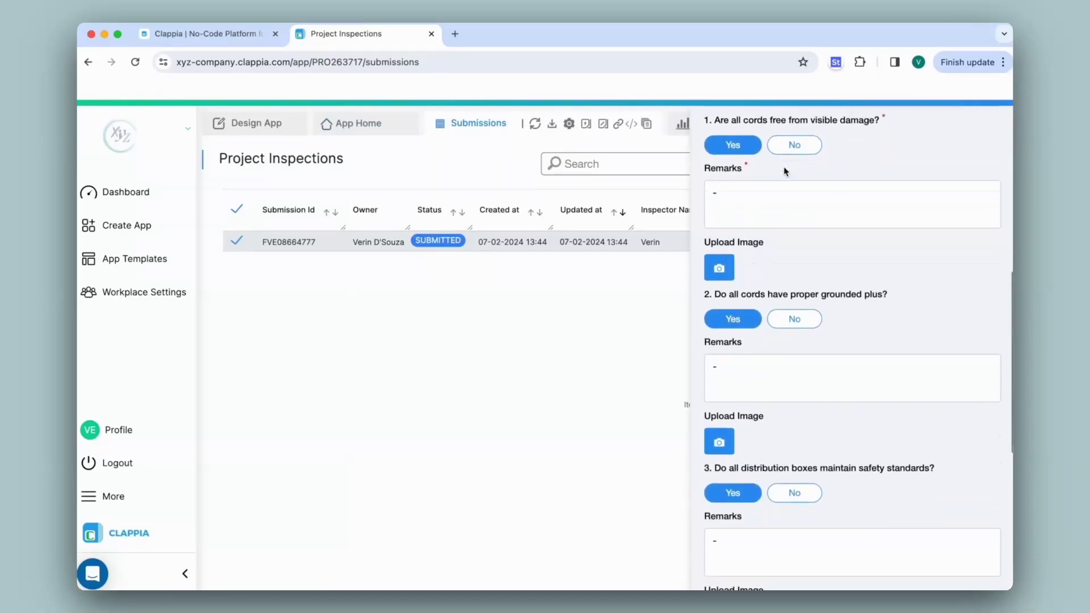
scroll(783, 168, down, 5)
scroll(785, 170, up, 7)
scroll(784, 170, up, 3)
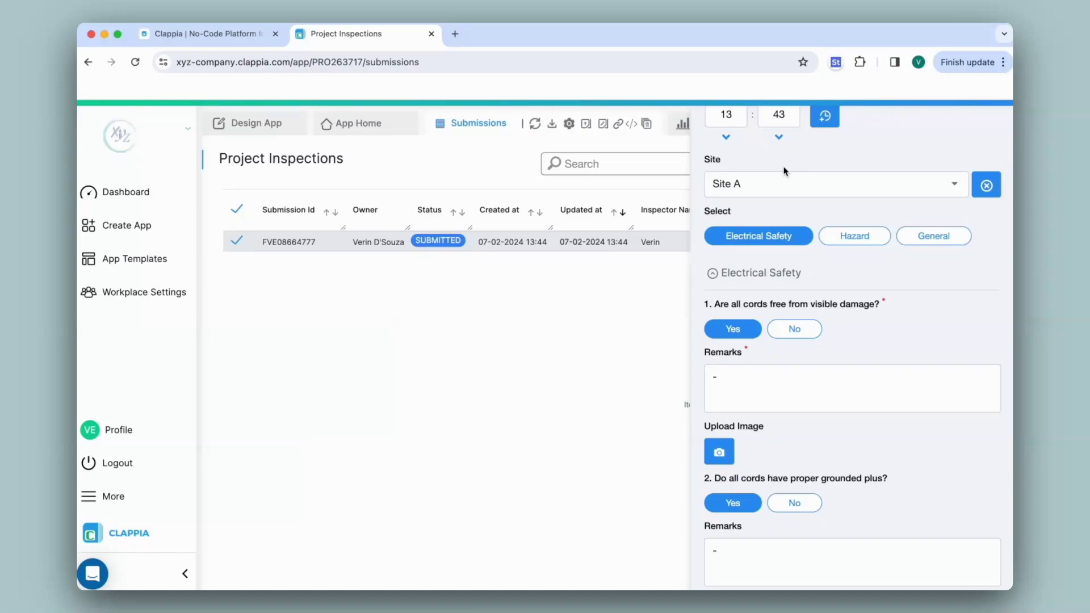
click(860, 236)
click(868, 240)
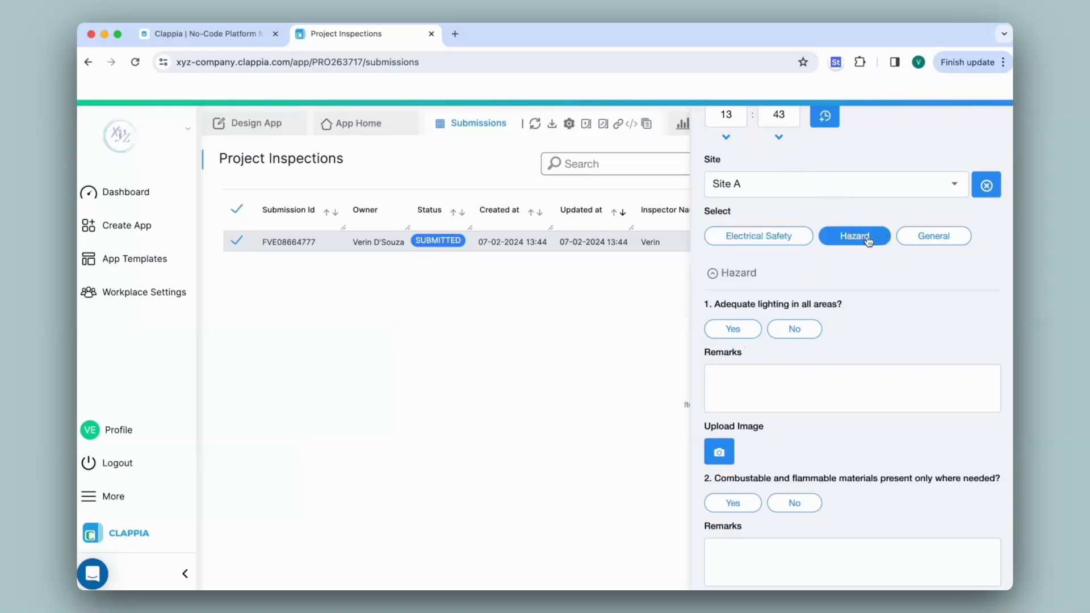
Step: Answer Yes to all three Hazard questions and save the edited submission
scroll(866, 239, down, 3)
click(716, 247)
scroll(717, 248, down, 3)
click(733, 297)
scroll(732, 297, down, 2)
click(733, 426)
scroll(733, 426, down, 5)
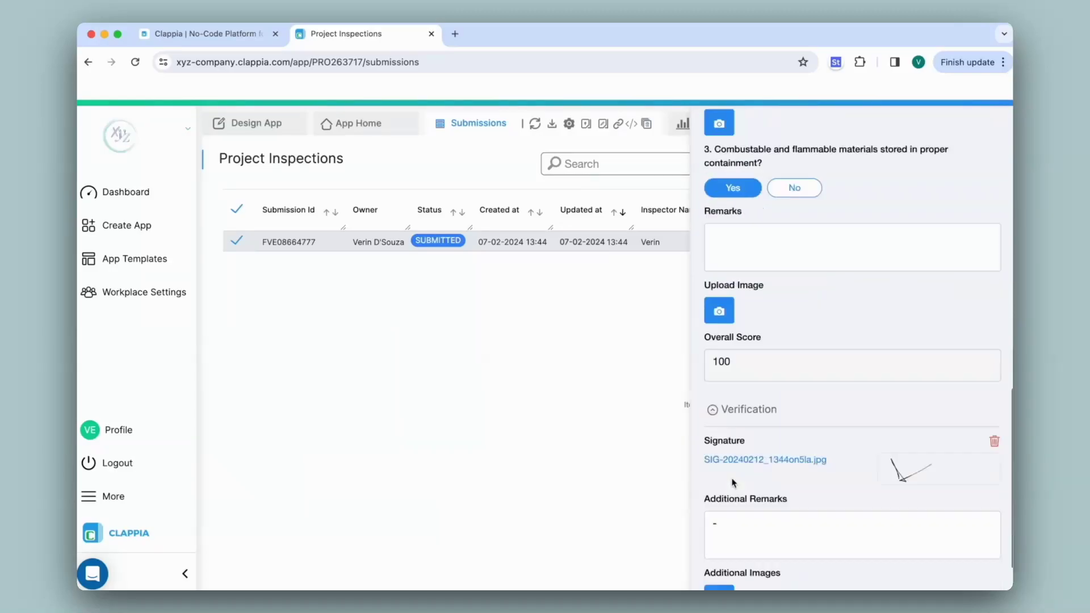
click(786, 576)
Step: Reselect Electrical Safety alongside Hazard, then return to the form designer
scroll(787, 578, up, 12)
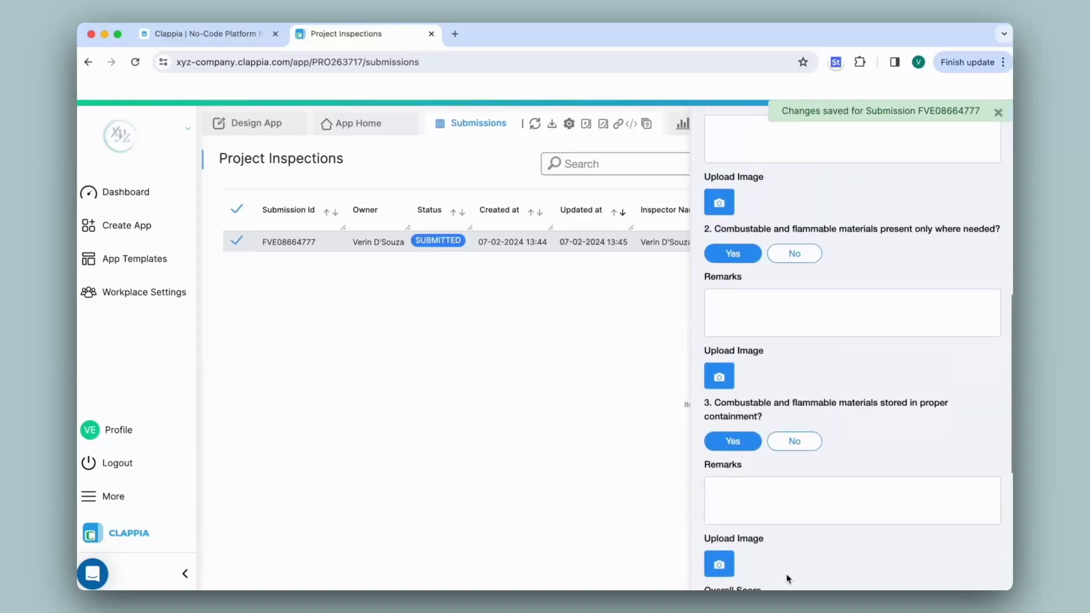
click(764, 276)
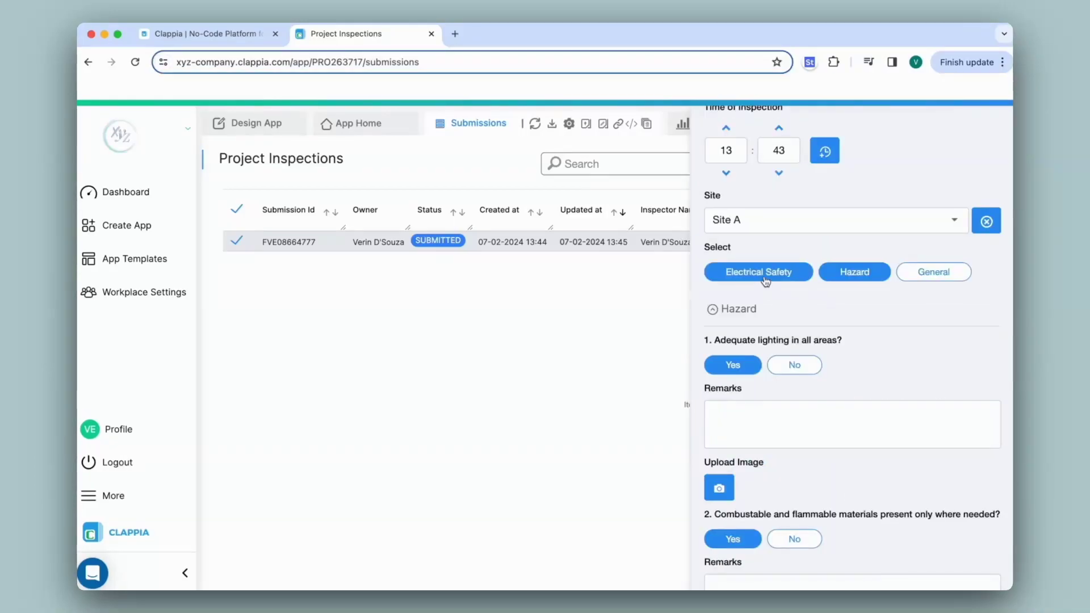
scroll(764, 281, down, 8)
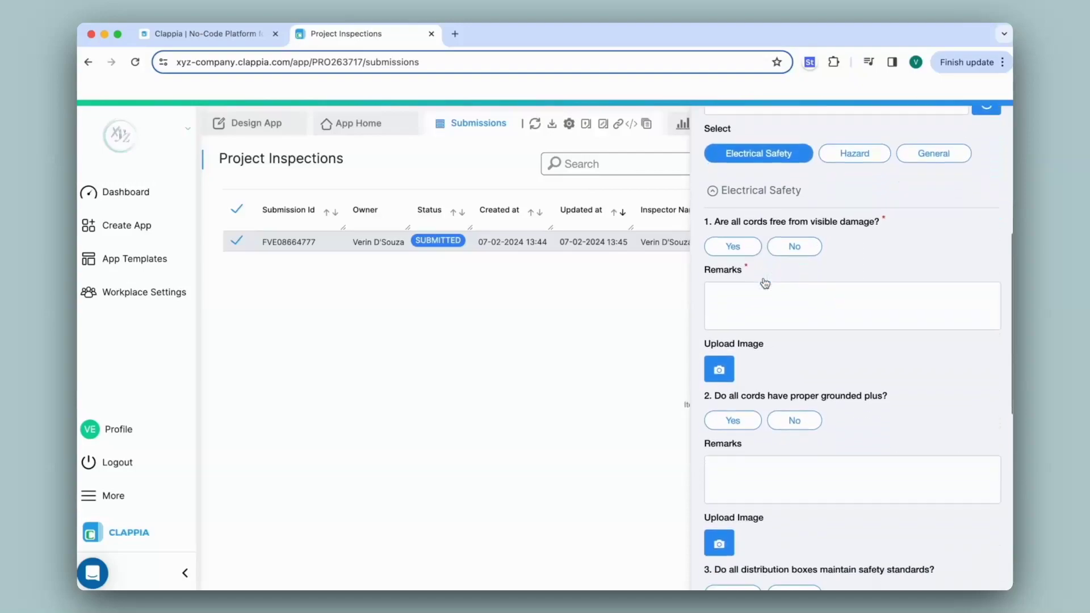
scroll(764, 279, up, 8)
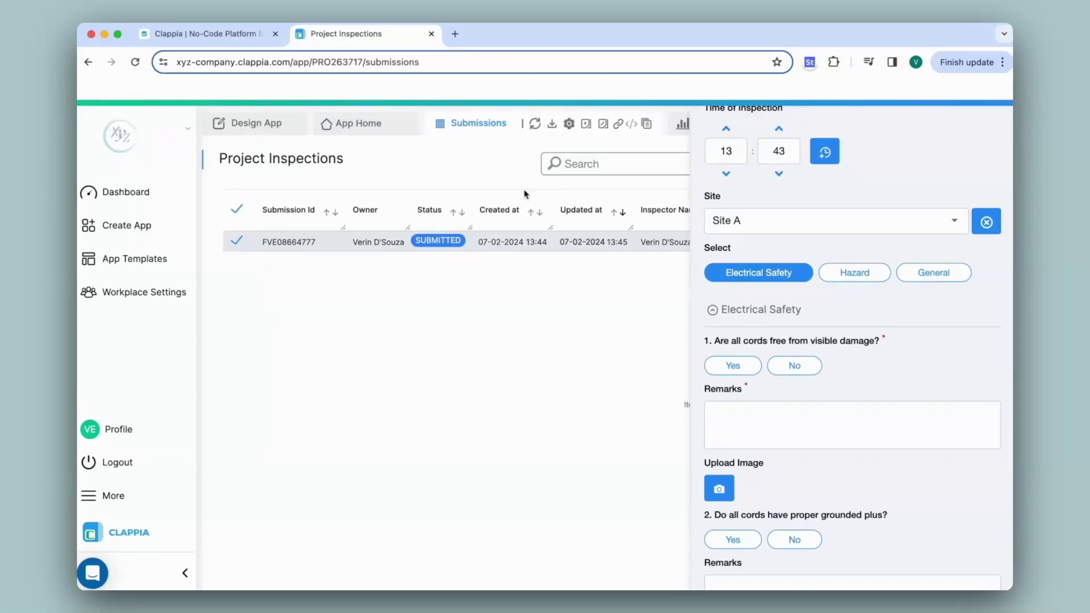
click(273, 133)
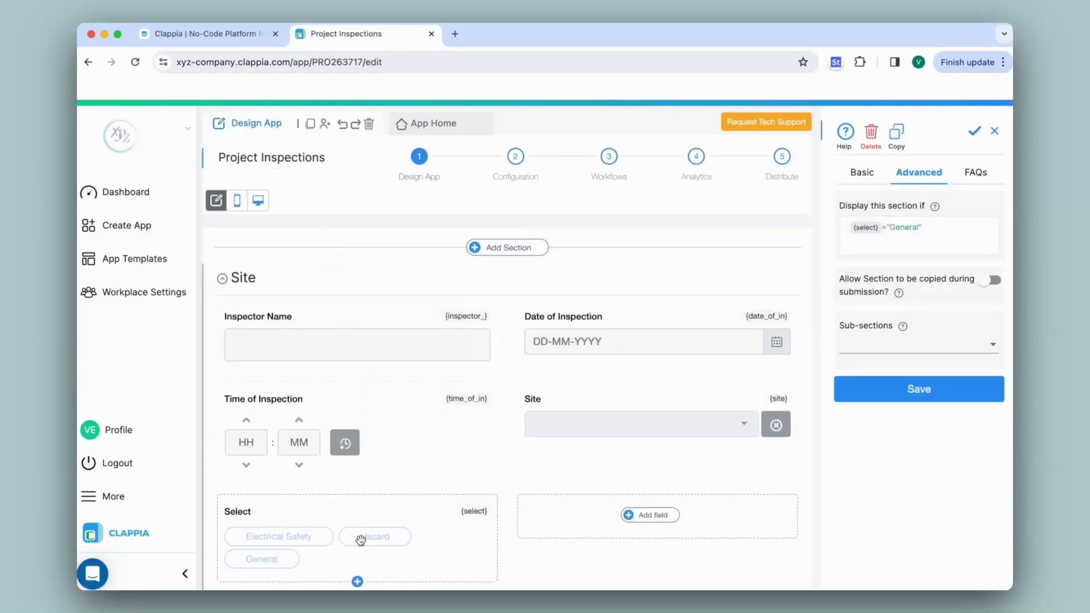
Step: Turn off 'Allow value to be changed after initial submission' for the Select field, save, and preview App Home
click(358, 537)
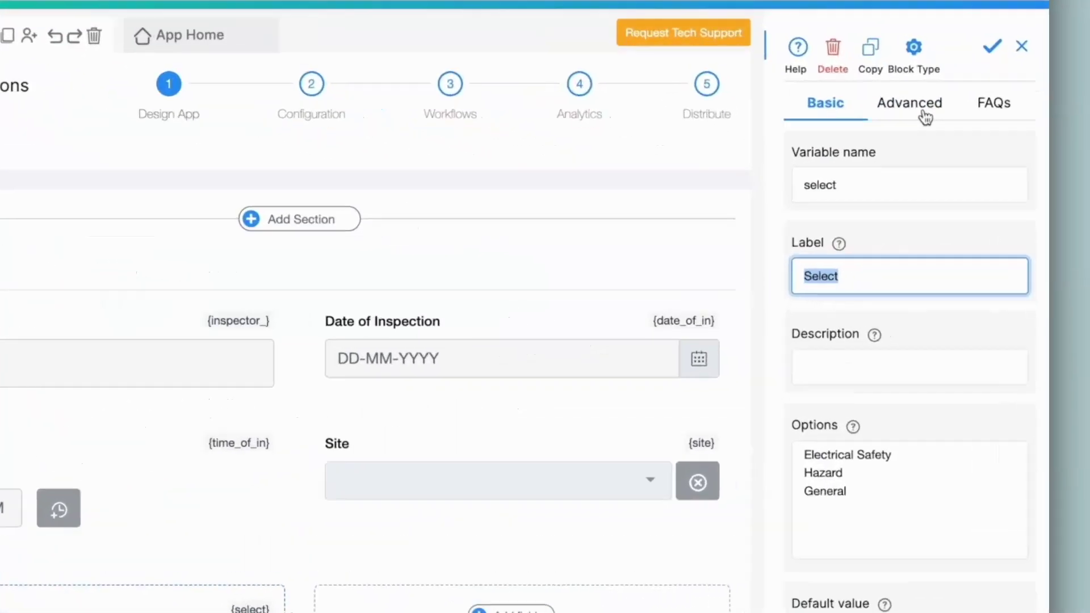
click(926, 180)
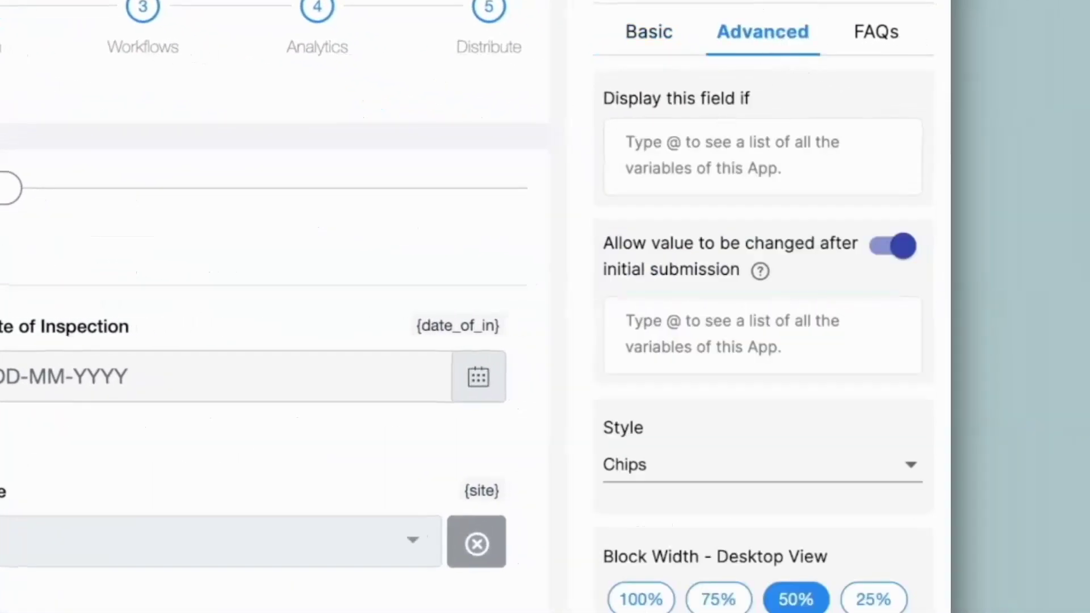
drag(603, 244, 833, 281)
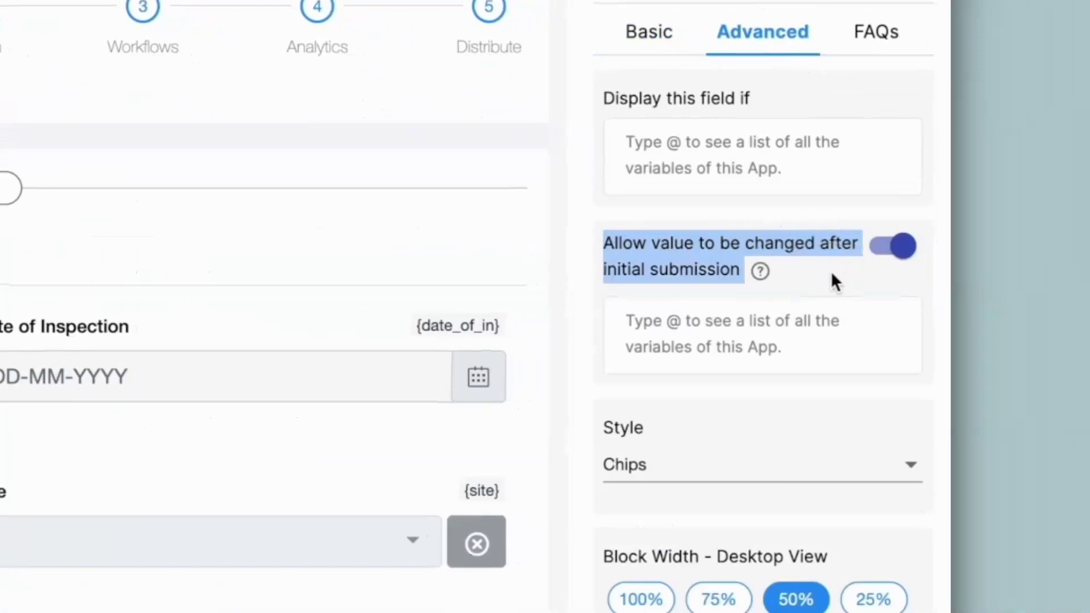
click(896, 248)
click(836, 276)
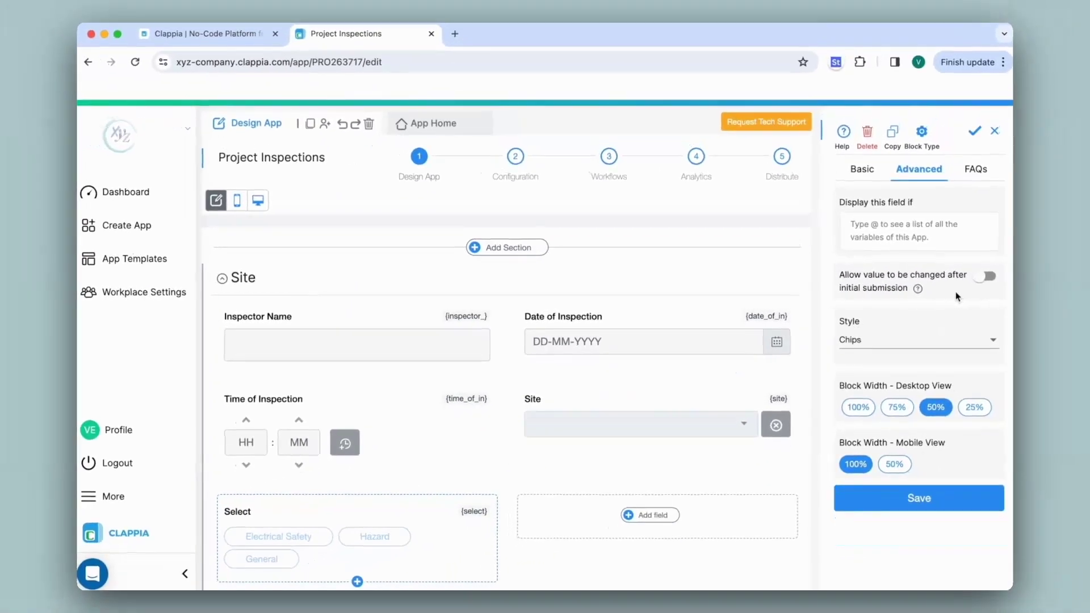
click(921, 506)
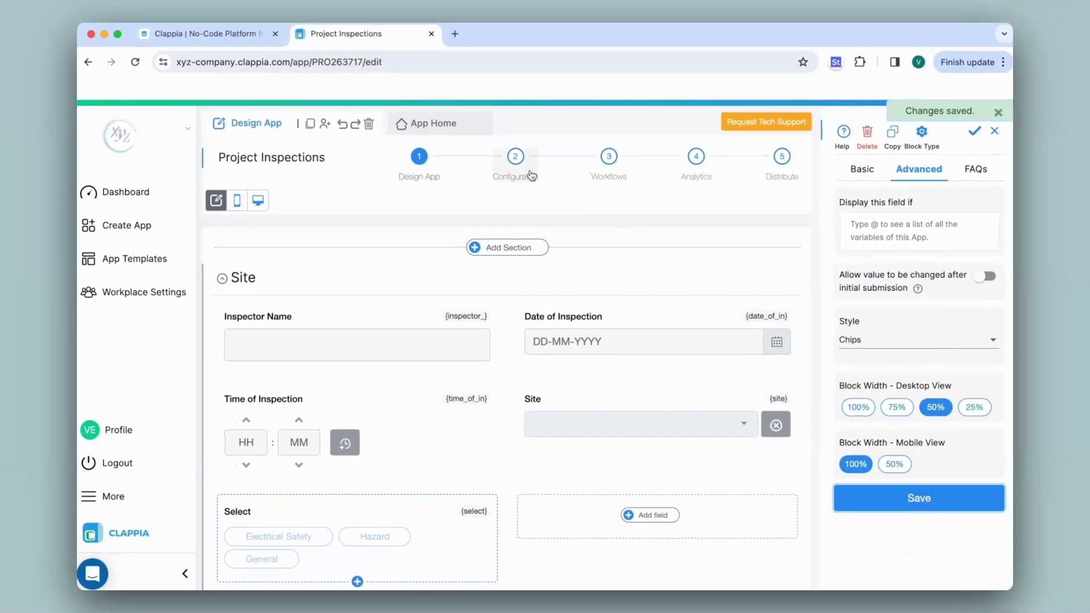
click(451, 123)
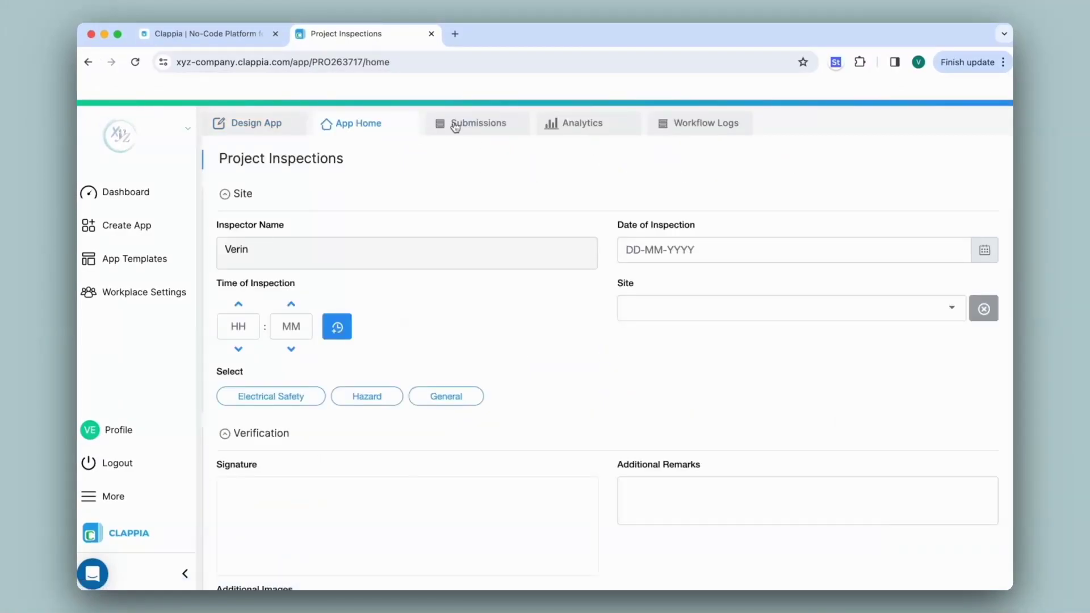
click(455, 124)
scroll(856, 349, down, 3)
scroll(856, 350, down, 2)
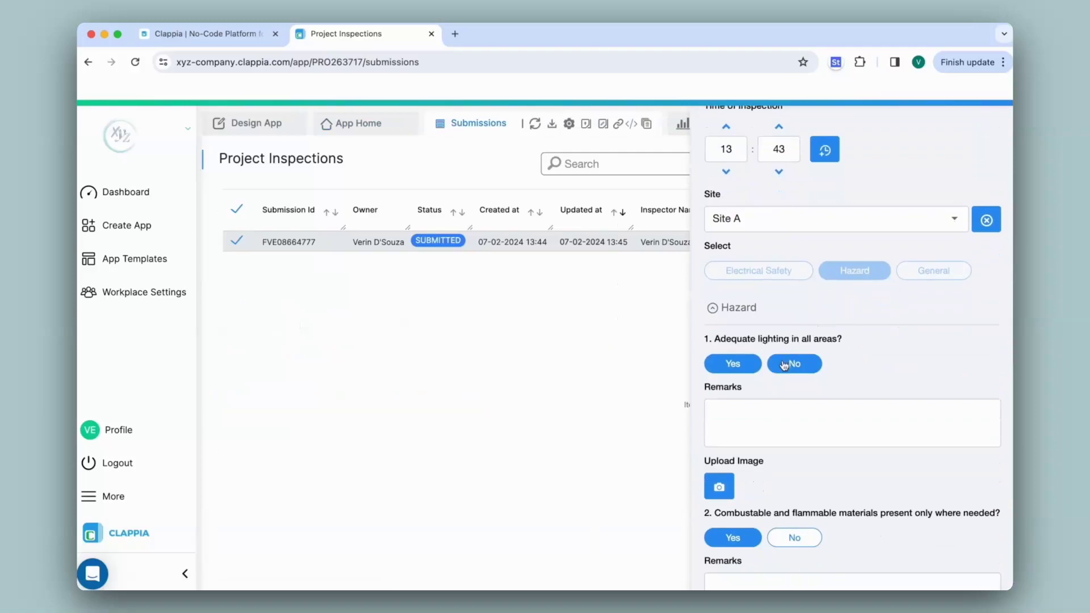
scroll(784, 365, down, 2)
click(797, 447)
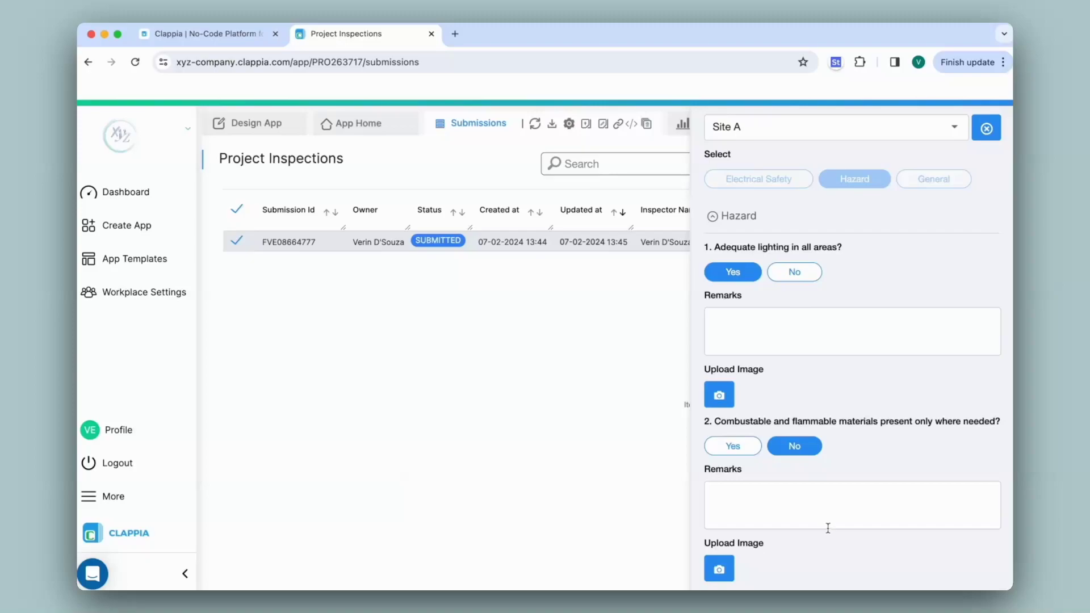
scroll(829, 529, up, 5)
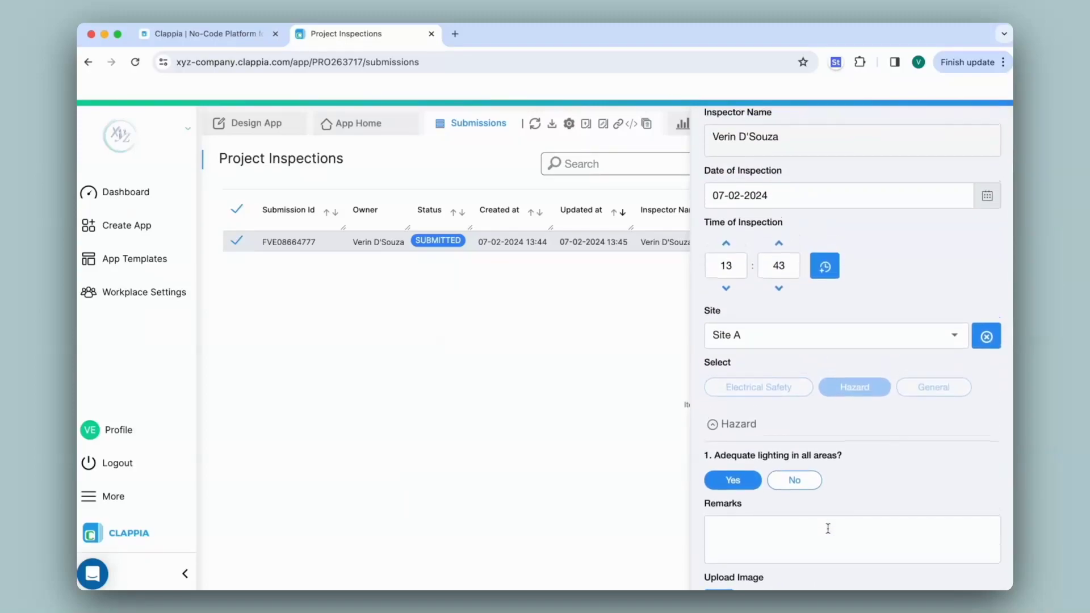
click(363, 130)
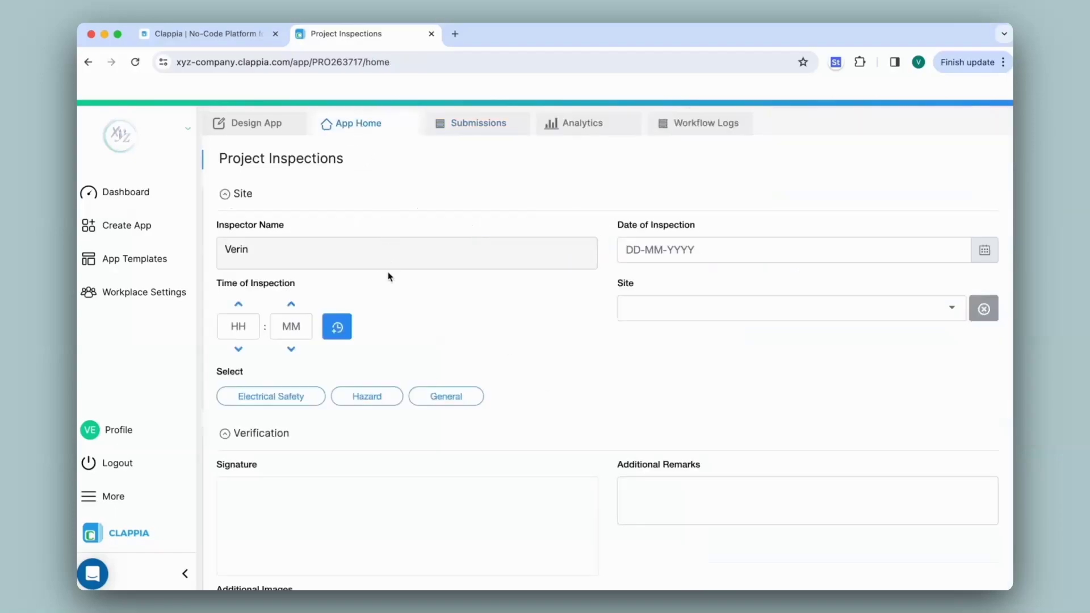
Step: Toggle the Select chips between Electrical Safety and Hazard, ending with Hazard chosen
click(292, 395)
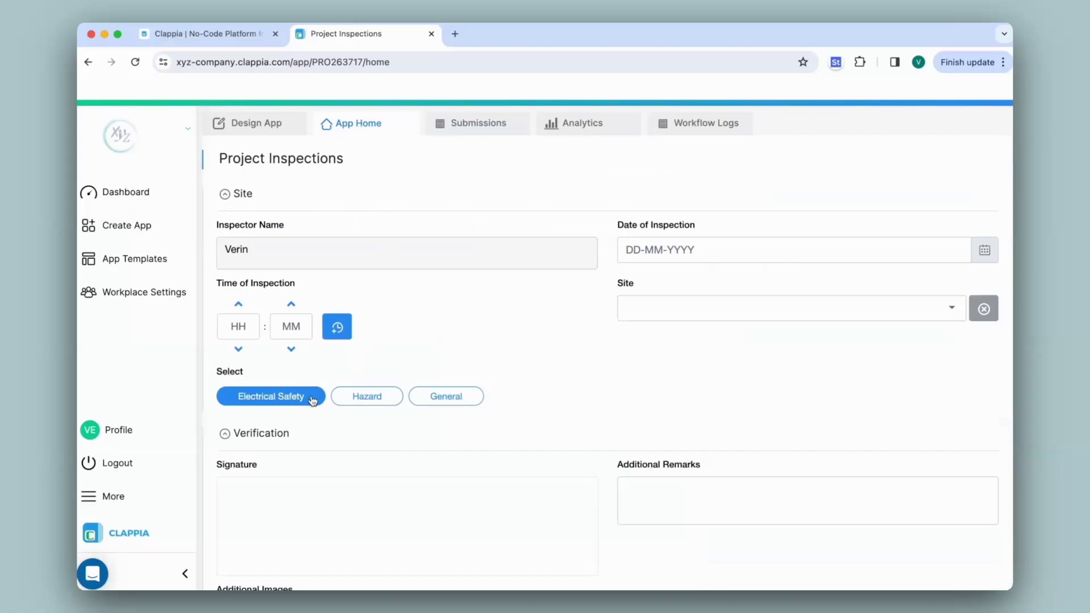
click(365, 400)
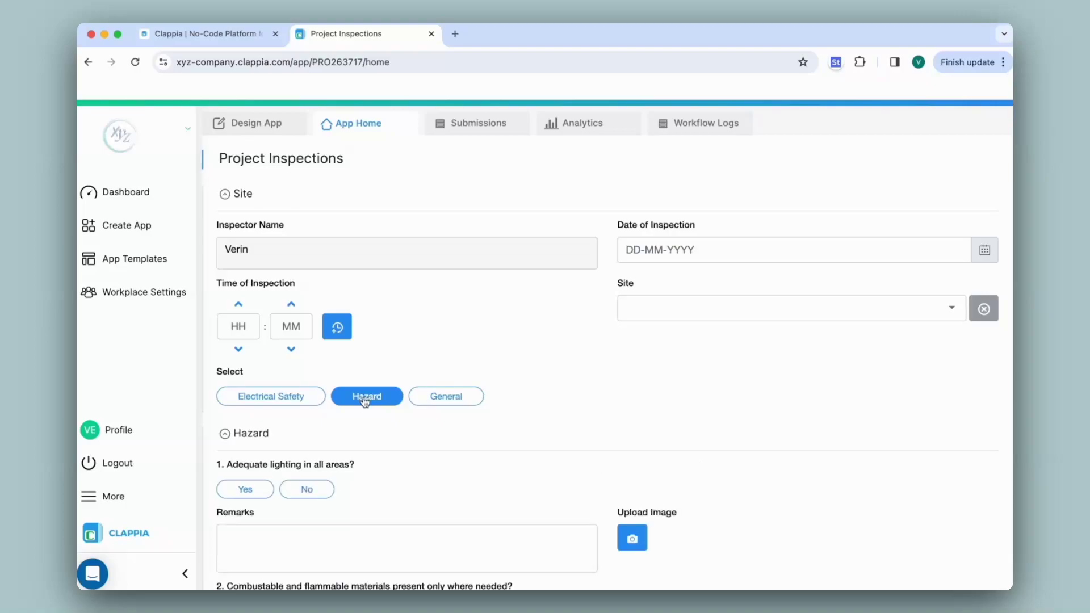
scroll(364, 401, down, 2)
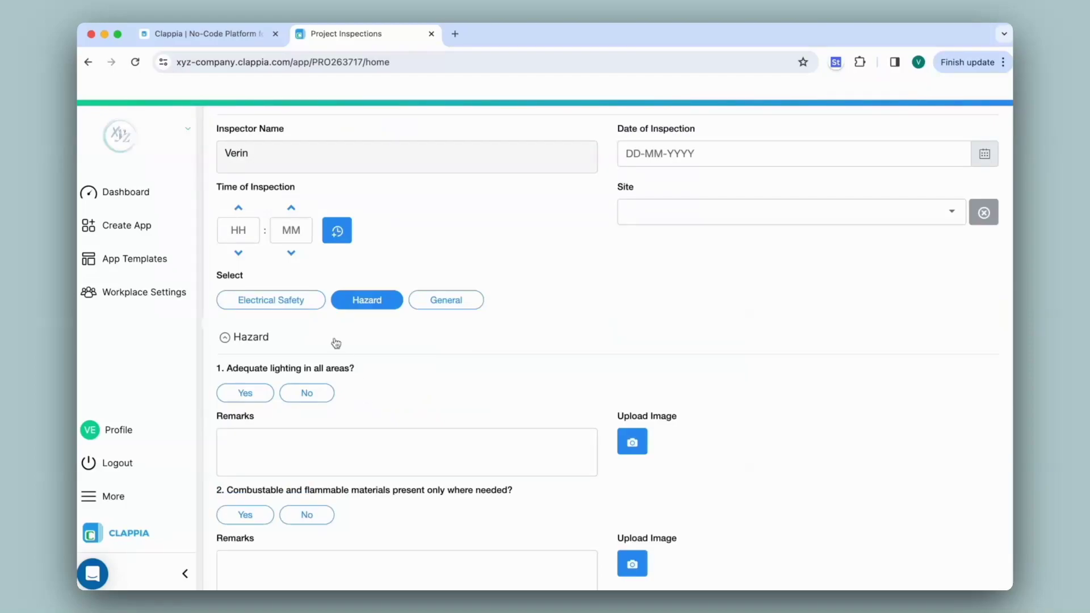
click(300, 307)
click(359, 305)
scroll(359, 307, up, 3)
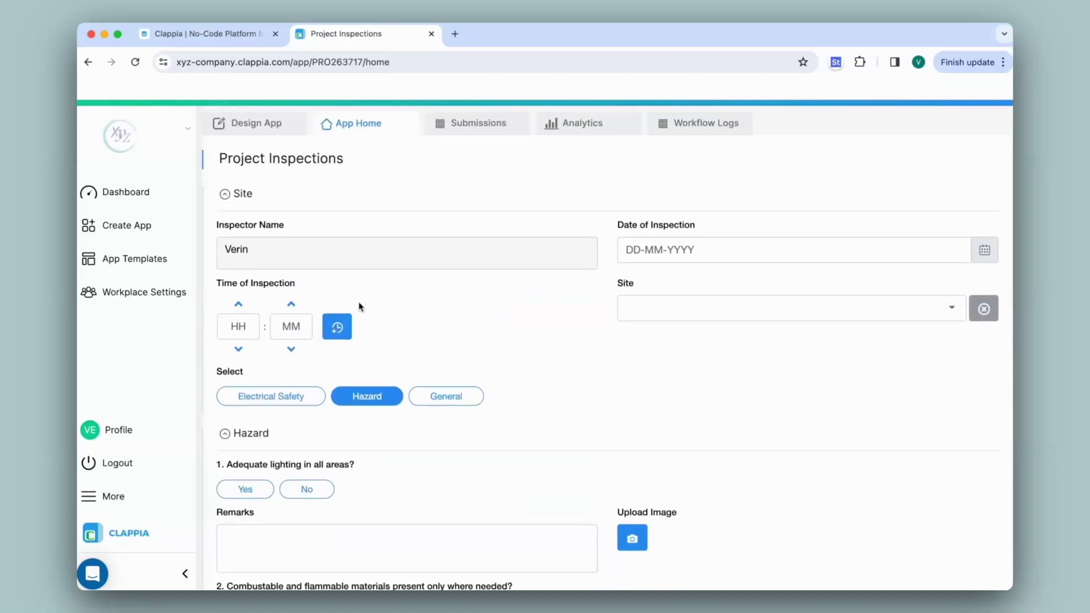
Step: In Design App, change the Select field to Multiple Selector, then delete it from the Site section
click(273, 131)
scroll(407, 410, down, 3)
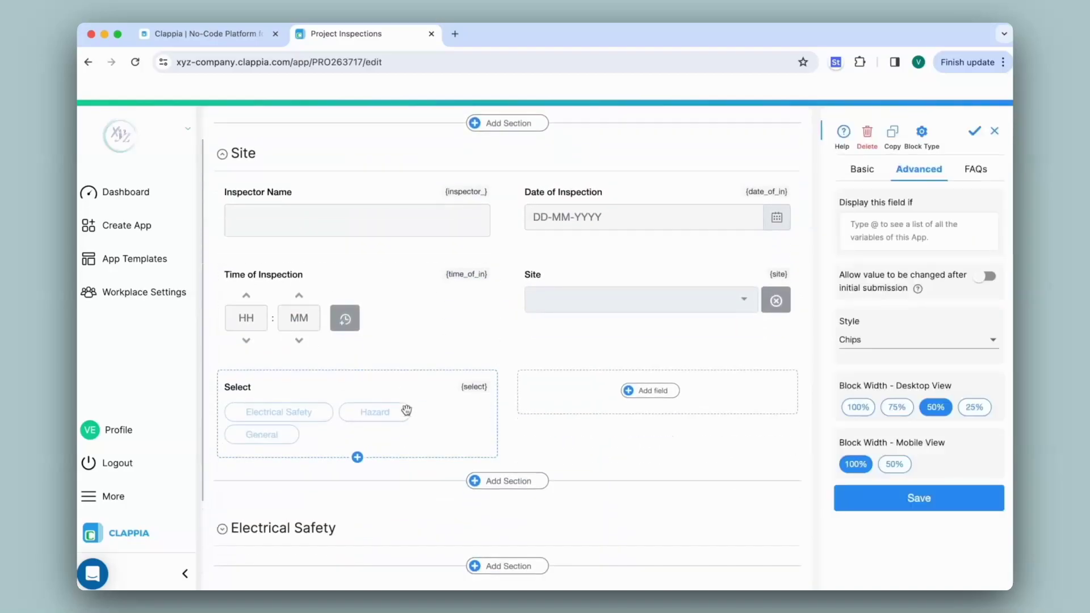
click(407, 410)
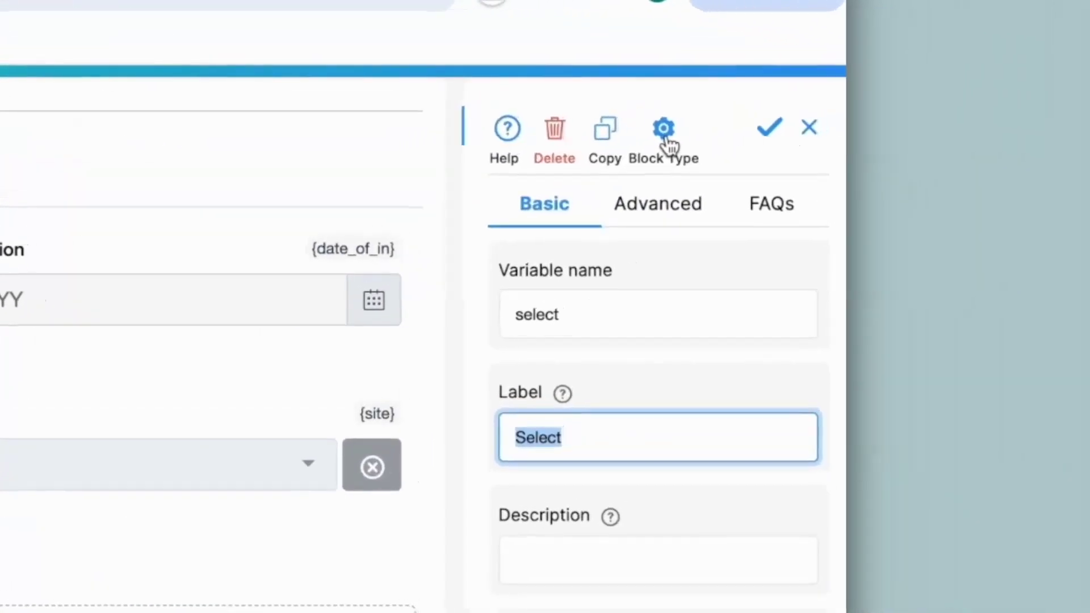
click(664, 133)
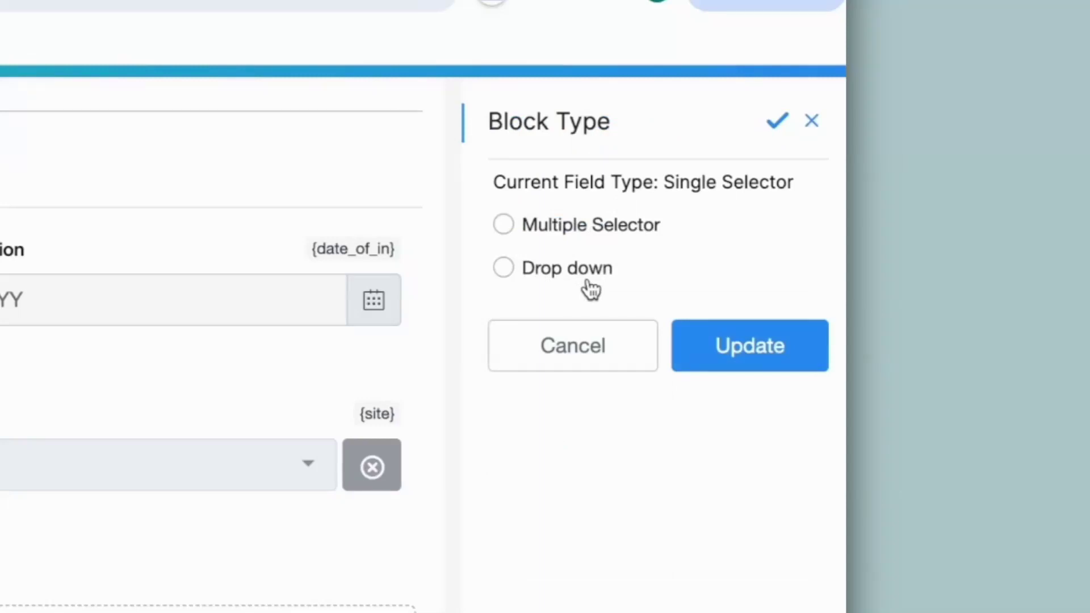
click(514, 222)
click(744, 319)
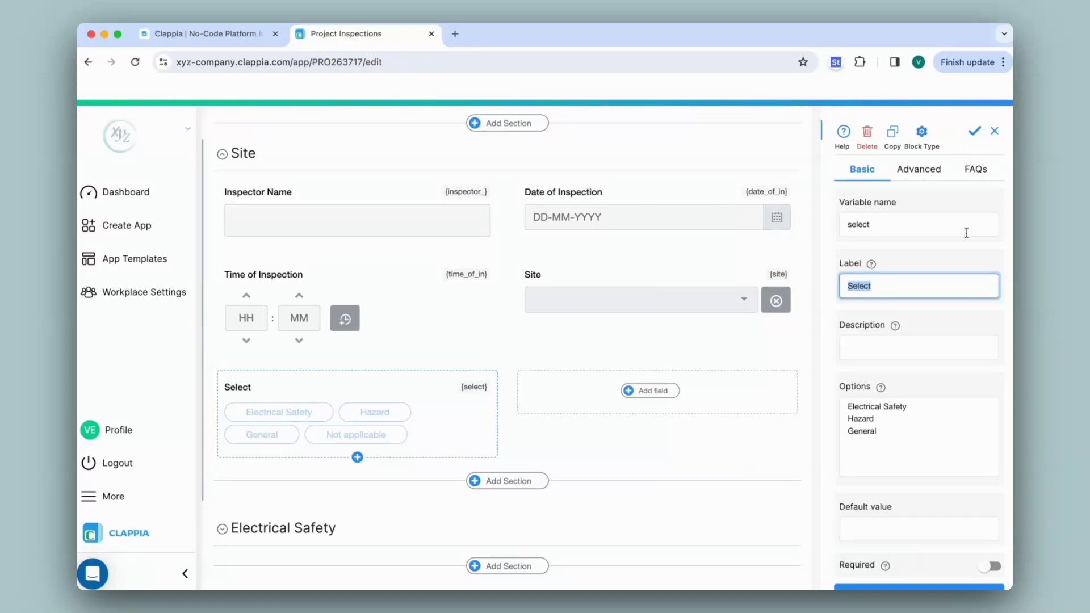
click(867, 131)
click(654, 146)
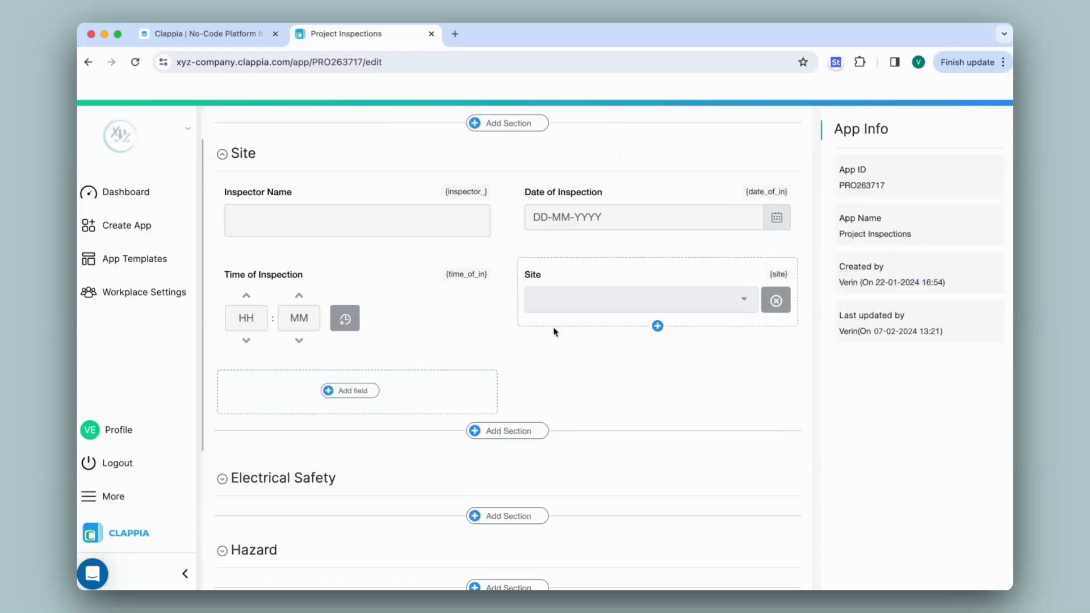
Step: Add a Multiple Selector field labelled 'Select' with options Electrical Safety, Hazard and General
click(345, 397)
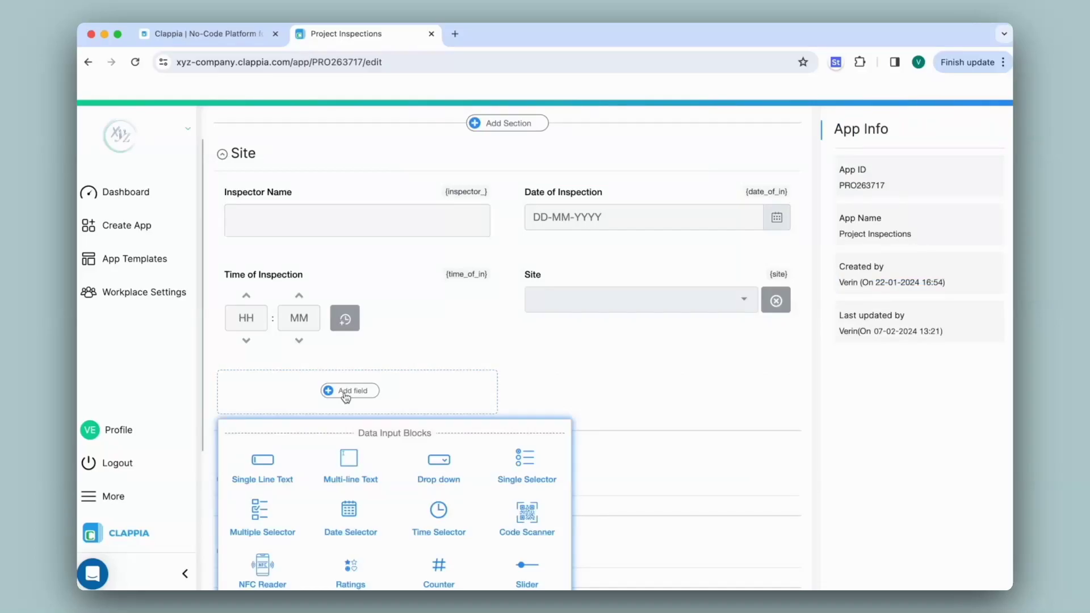
scroll(345, 397, down, 3)
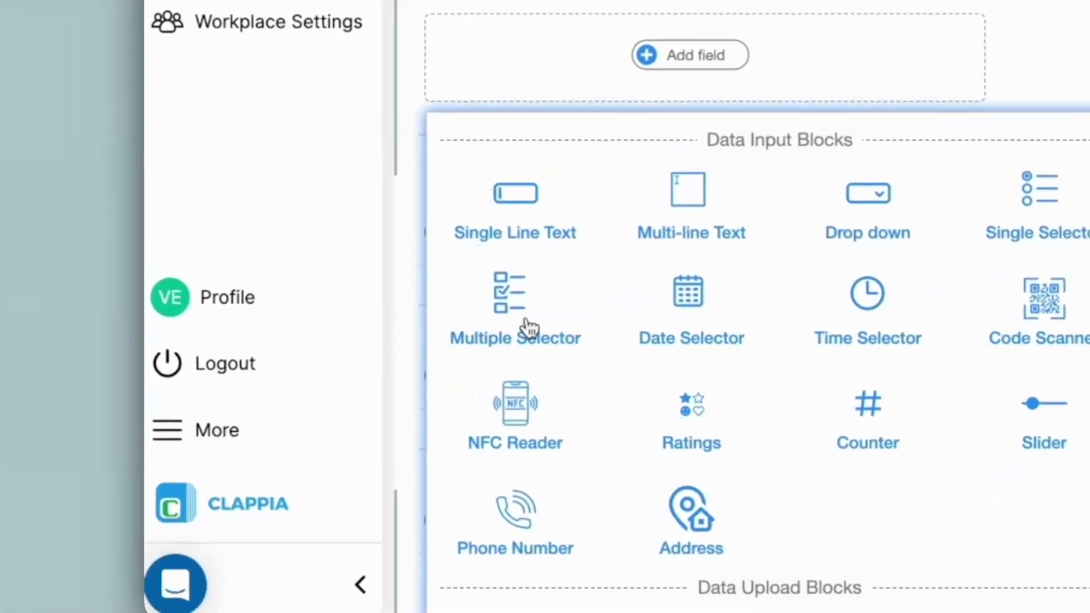
click(529, 318)
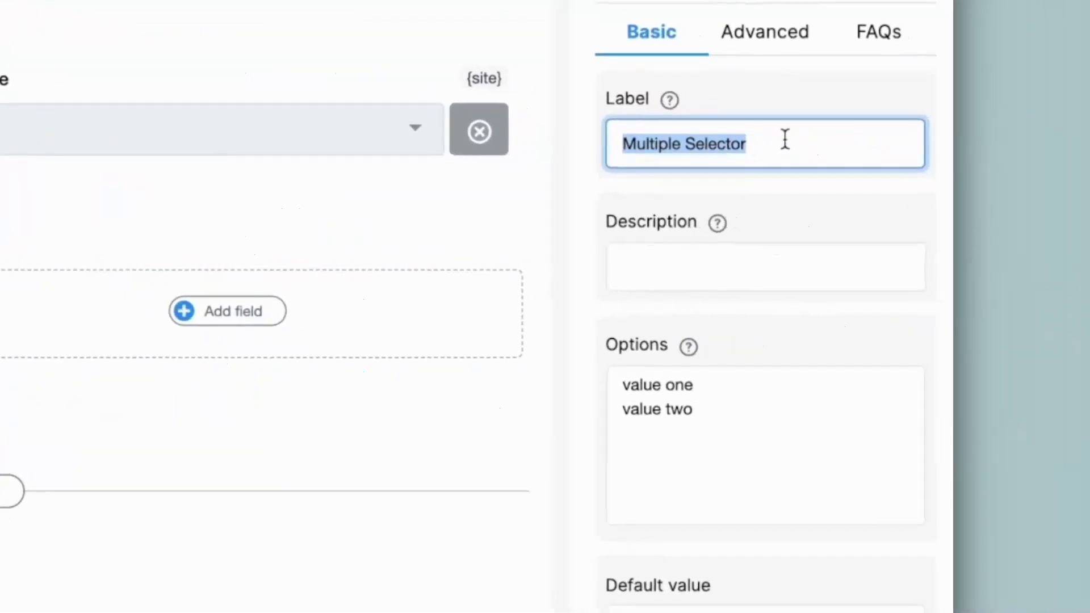
text(Select)
drag(693, 410, 601, 375)
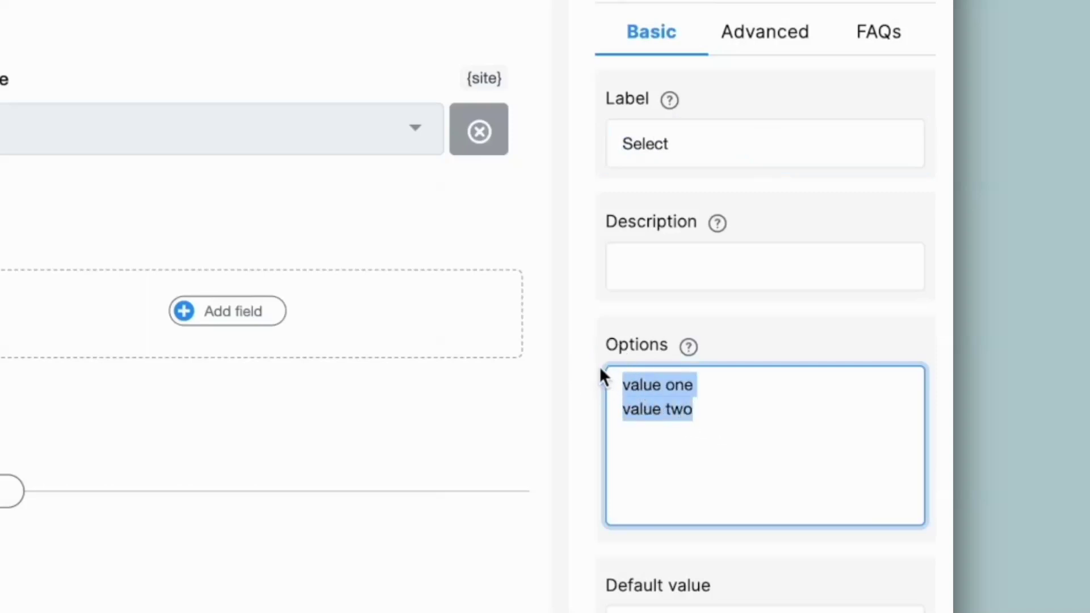
text(Electrical Safety)
key(Return)
text(Hazard)
key(Return)
text(General)
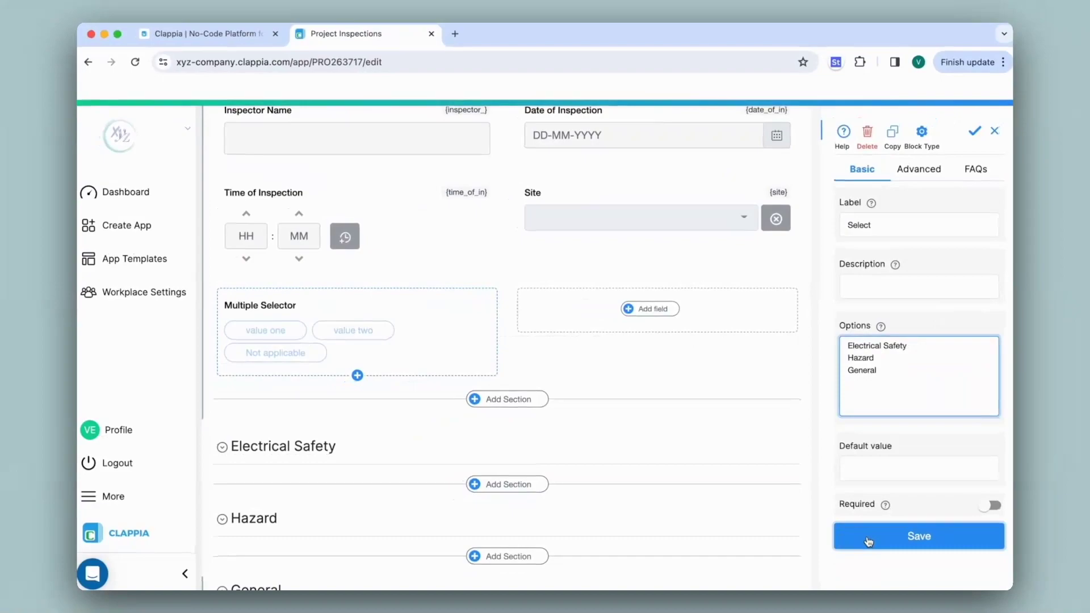
click(869, 541)
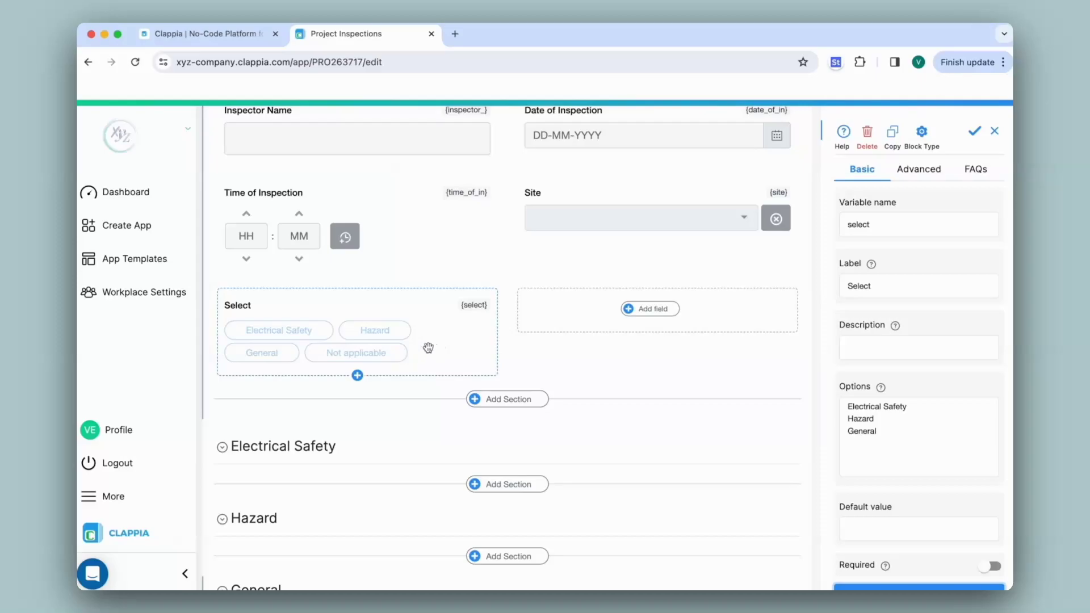
Step: Switch off the Select field's 'Not Applicable' option in its Advanced settings and save
click(915, 182)
scroll(912, 282, down, 2)
drag(838, 367, 943, 370)
drag(804, 182, 836, 180)
click(906, 181)
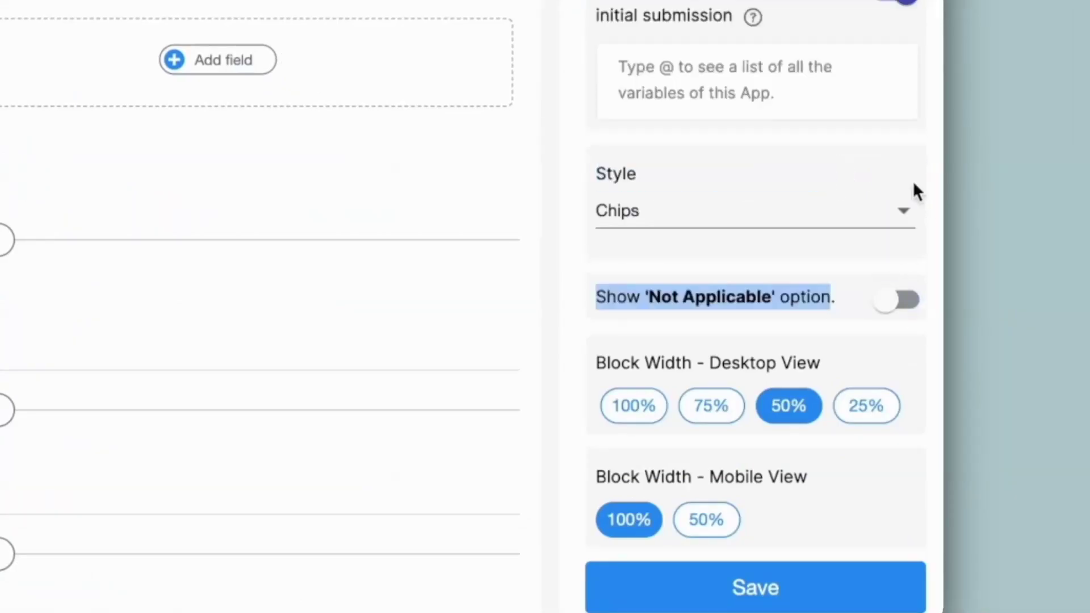
click(718, 591)
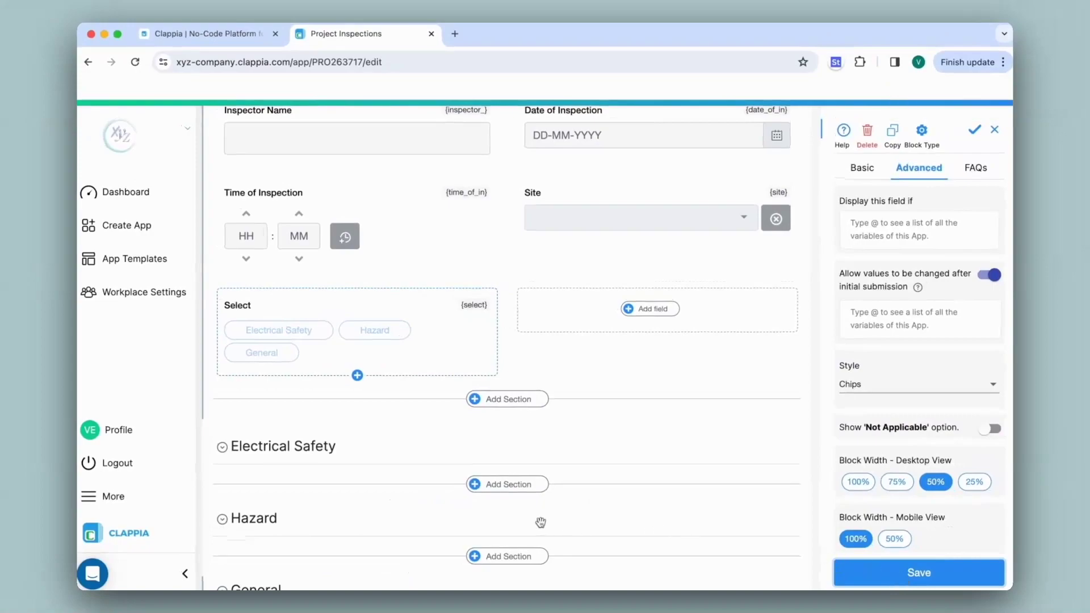
click(325, 448)
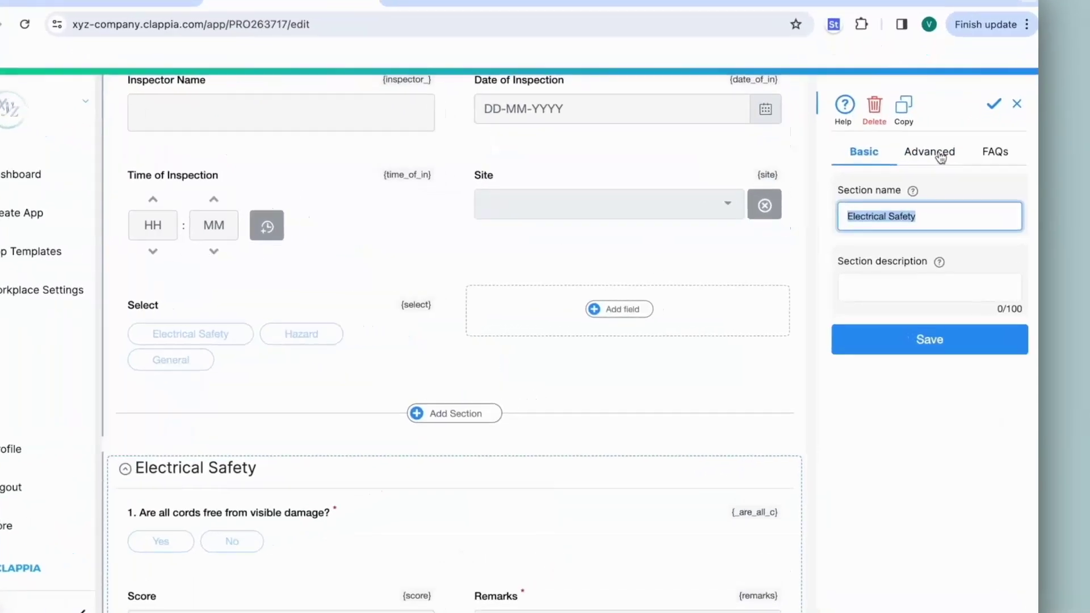
Step: Replace the Electrical Safety section's display condition with SEARCH("Electrical Safety",{select})>0 and save
click(918, 172)
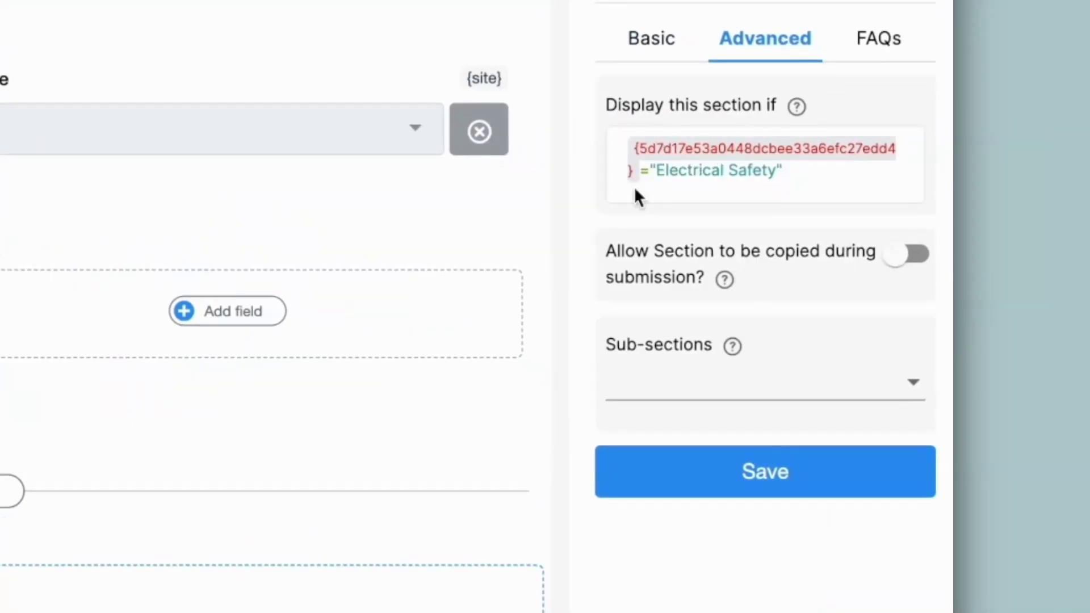
key(ctrl+a)
key(BackSpace)
drag(608, 106, 756, 110)
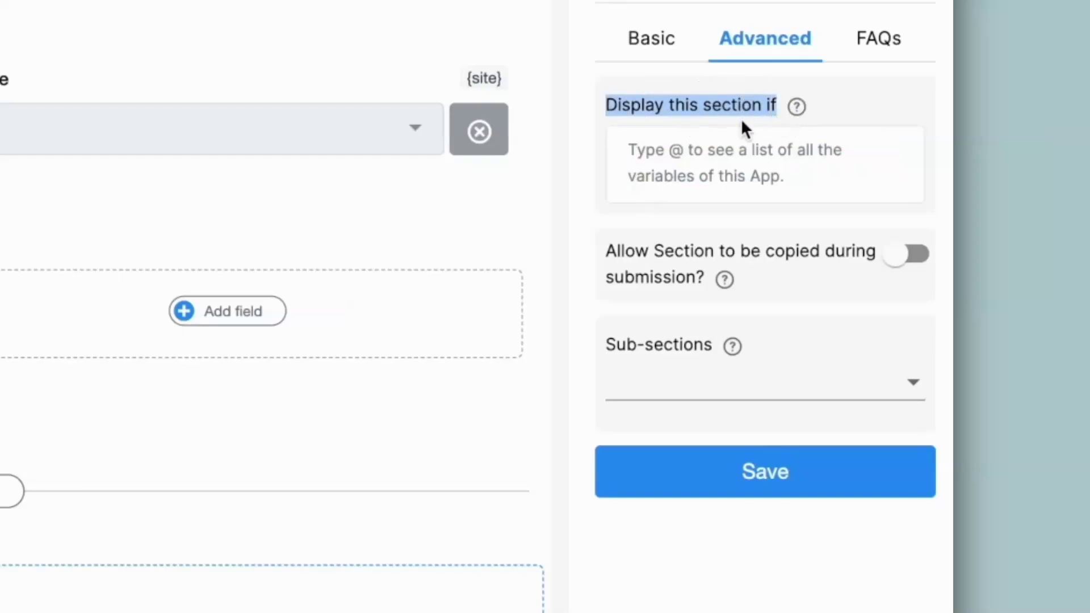
click(686, 146)
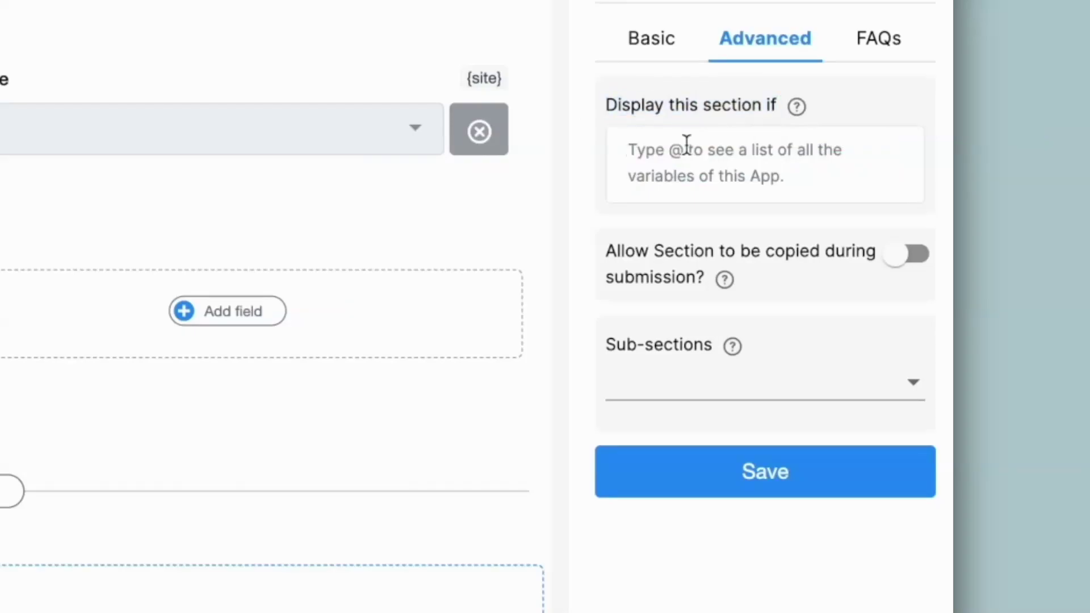
text(search)
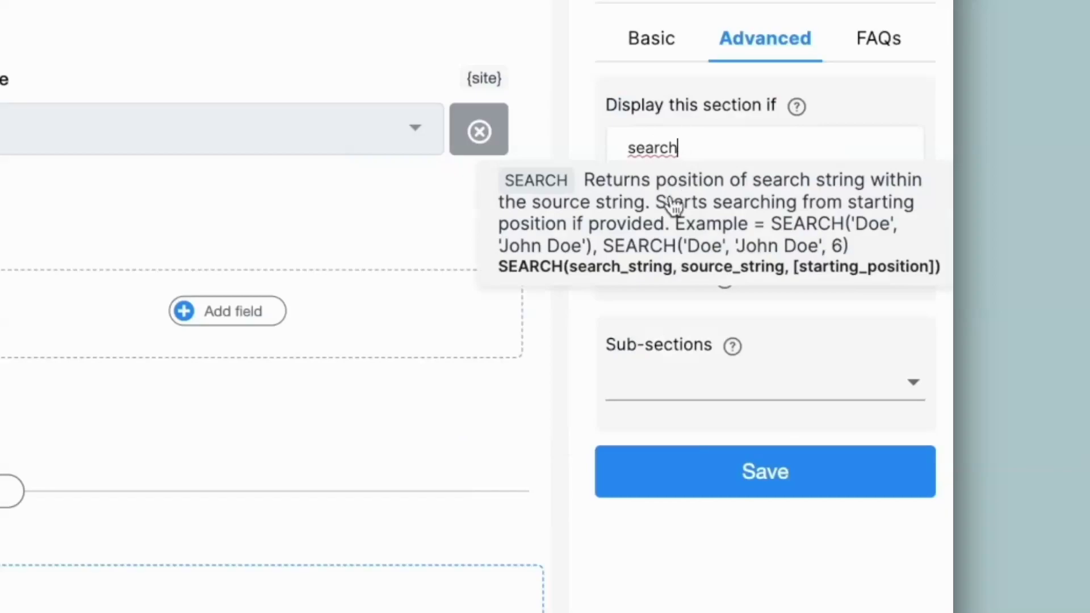
click(670, 200)
text(')
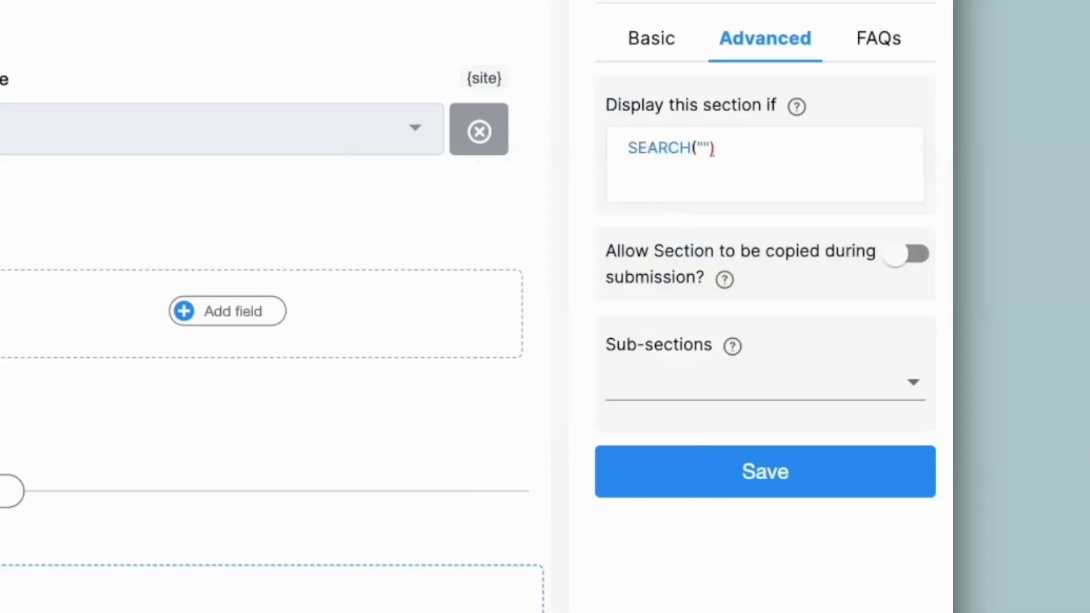
text(Electrical Safety")
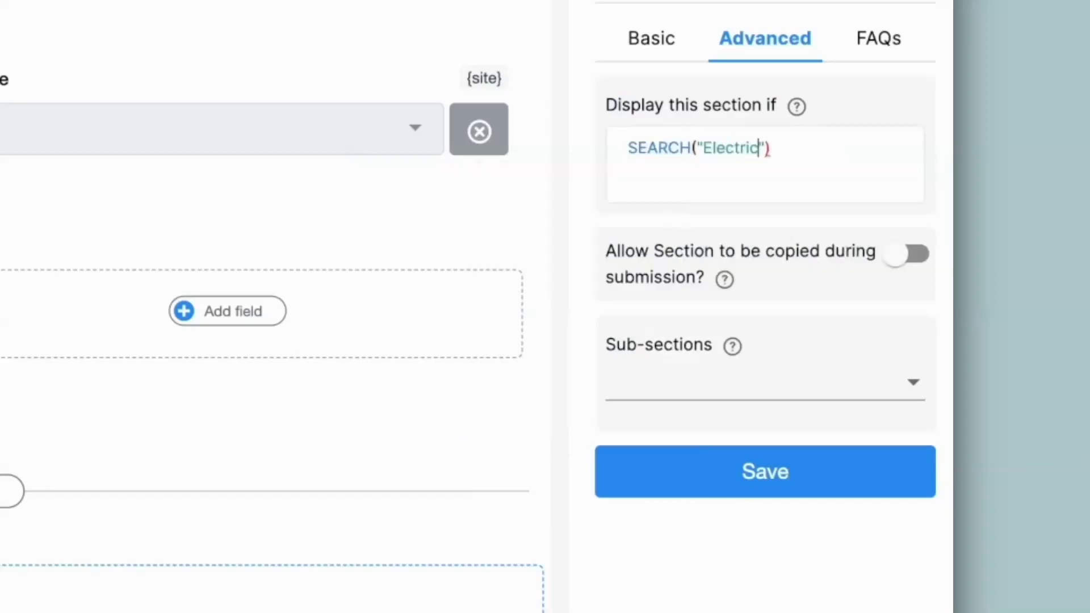
text(,@sele)
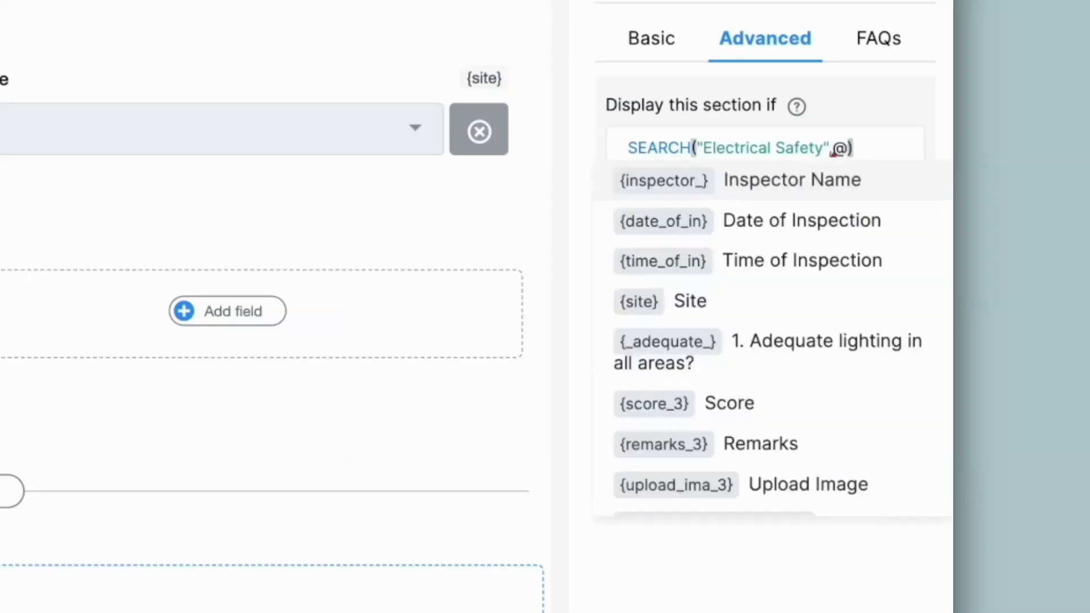
text(ct)
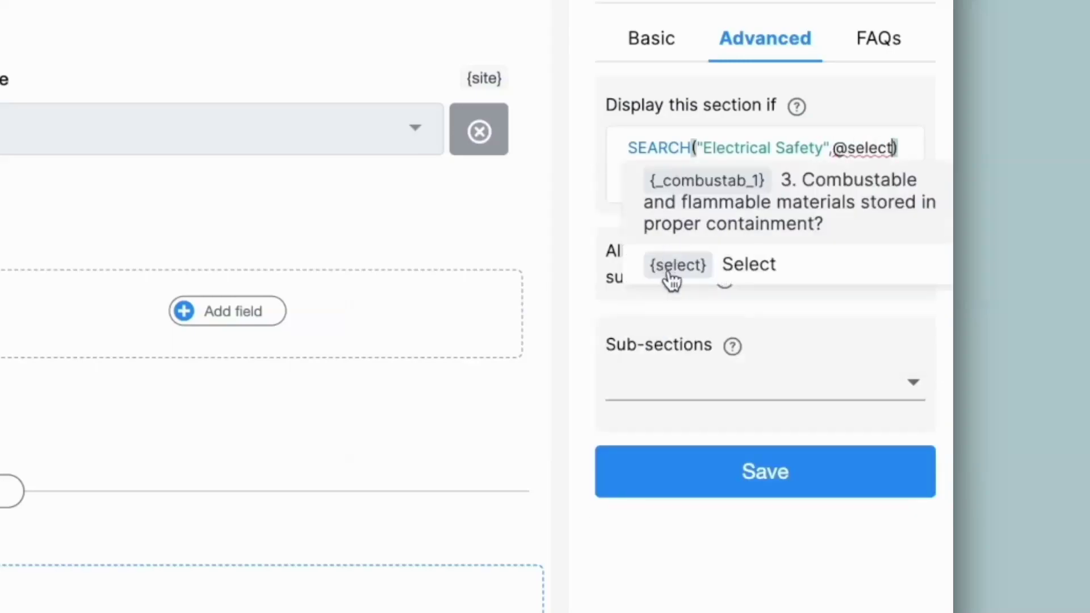
key(Return)
text()>)
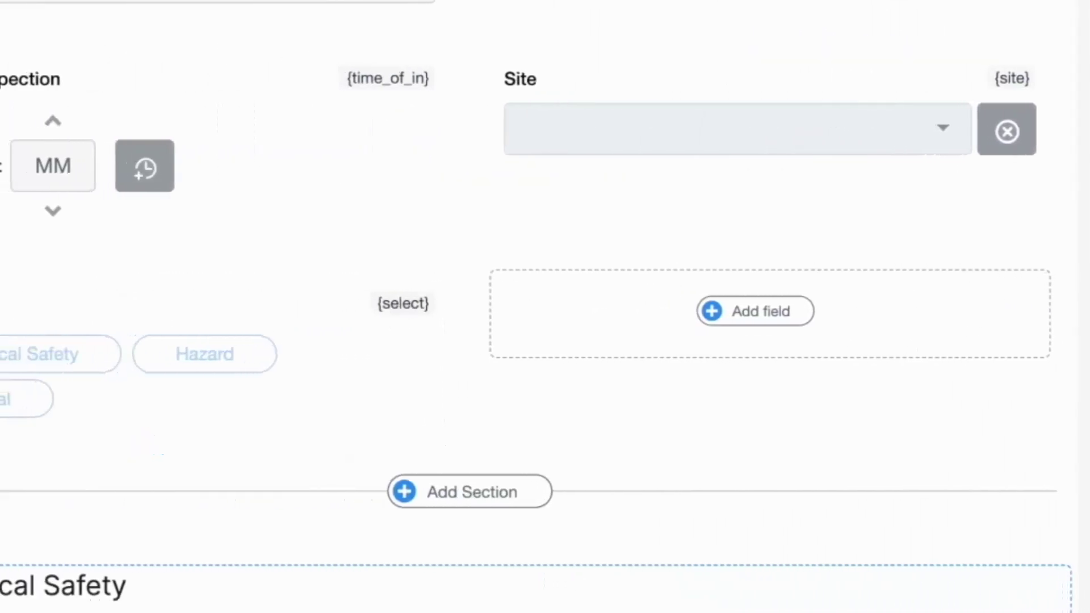
text(0)
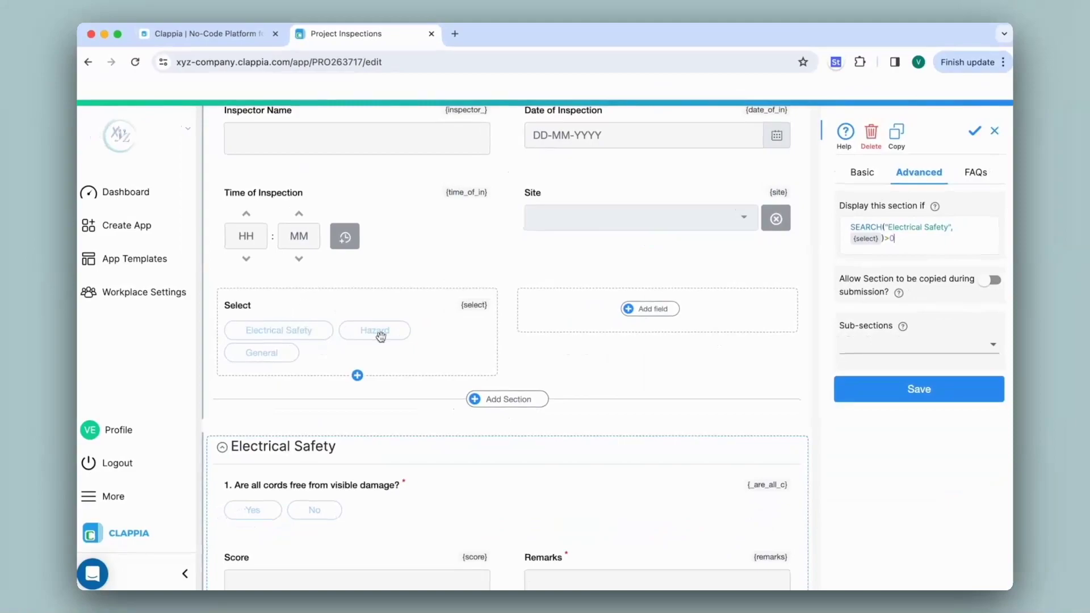
click(917, 391)
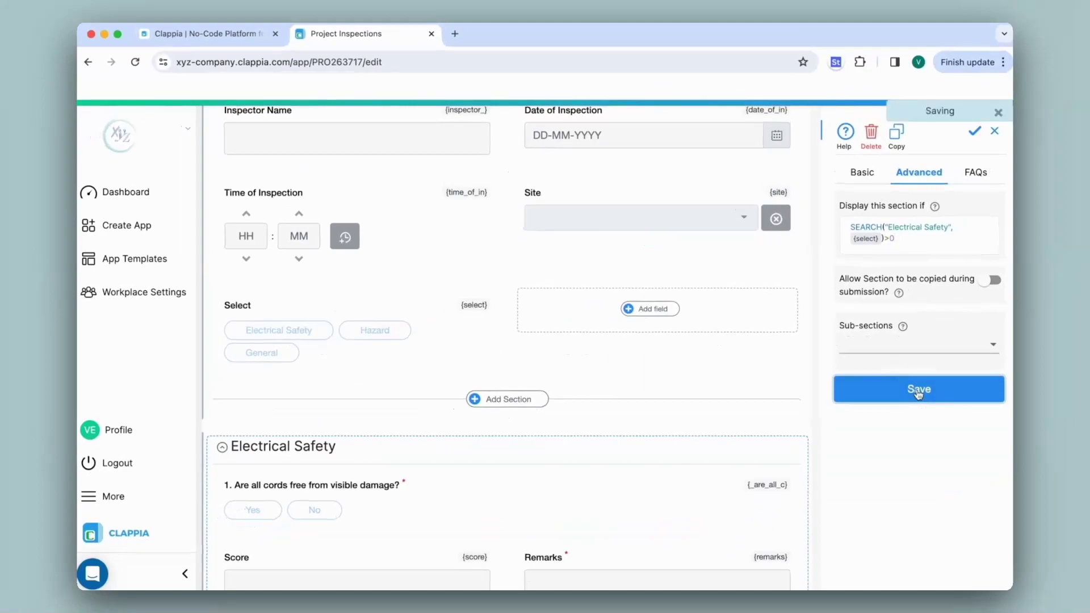
click(222, 446)
Step: Set the Hazard section's display condition to SEARCH("Hazard",{select})>0 and save it
scroll(224, 414, down, 3)
click(223, 386)
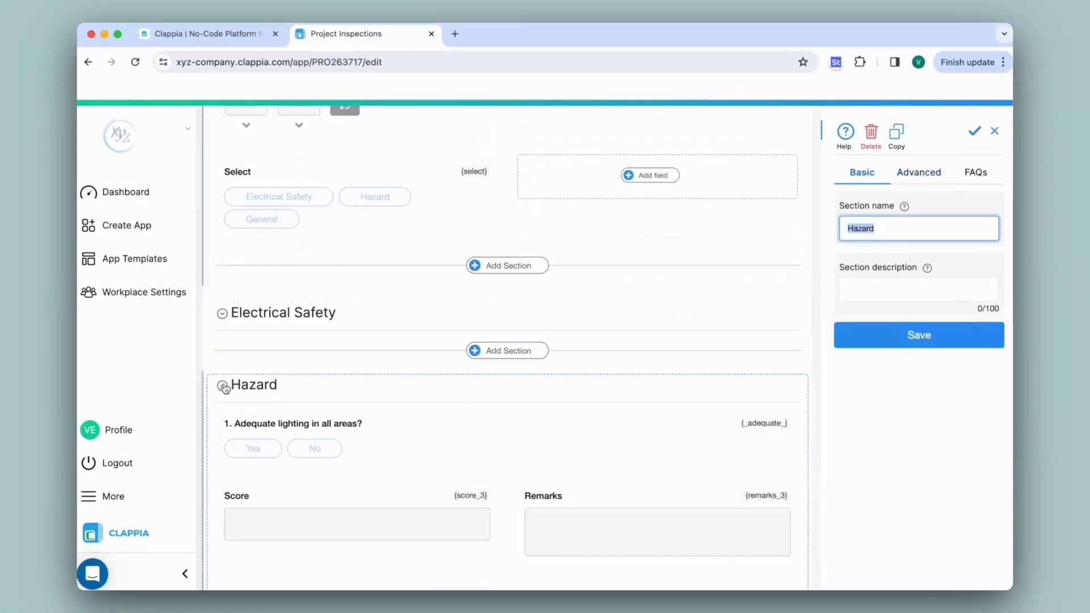
click(919, 177)
click(908, 229)
key(ctrl+a)
text(SEARCH("Hazard",))
text({sel)
key(Return)
key(End)
text(>0)
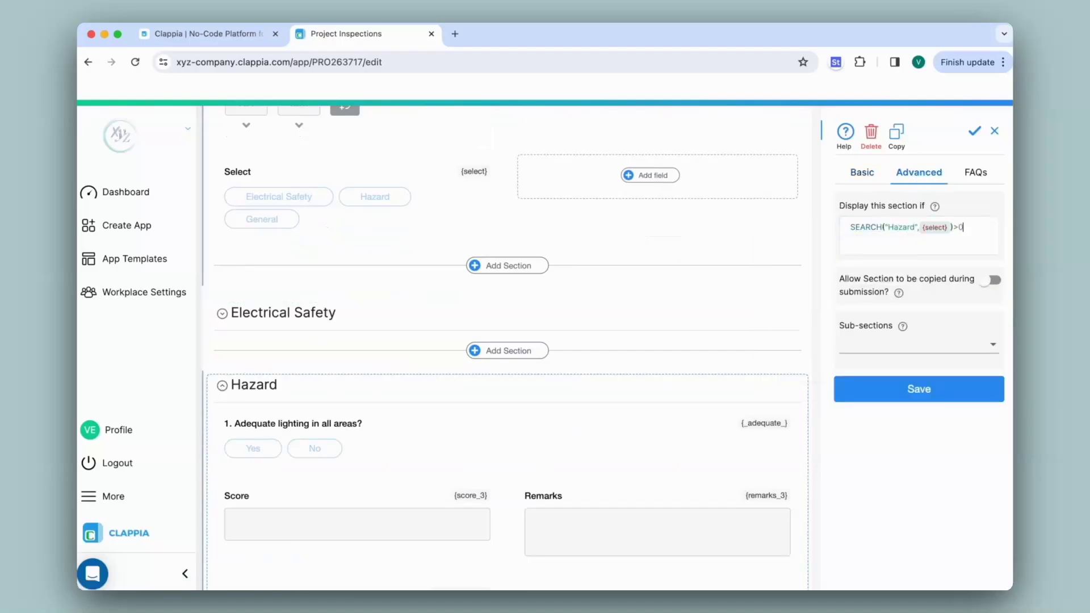
click(917, 390)
click(222, 386)
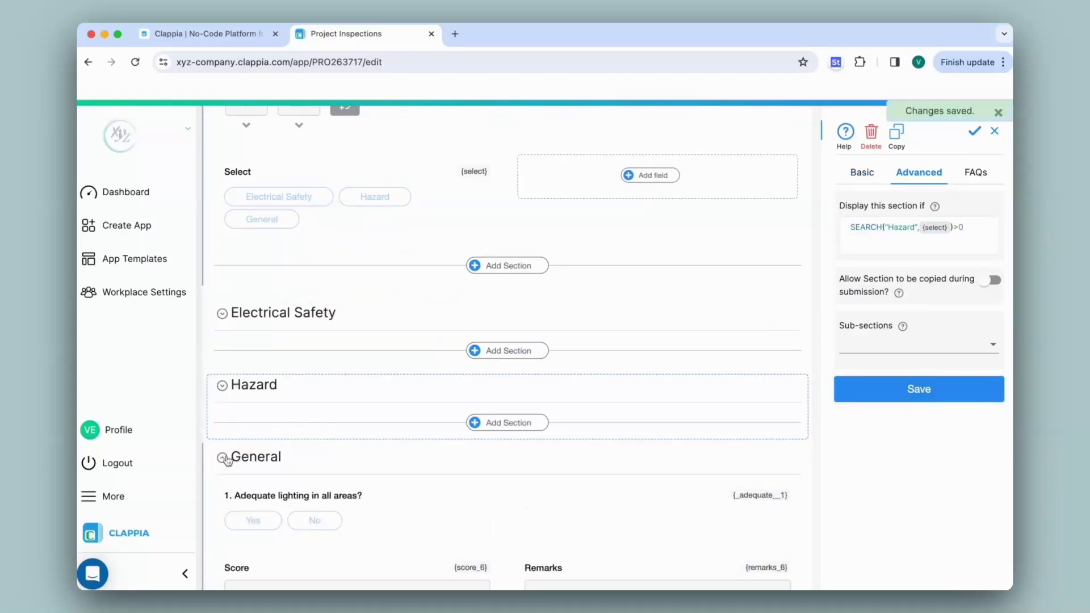
Step: Set the General section's display condition to SEARCH("General",{select})>0
click(248, 457)
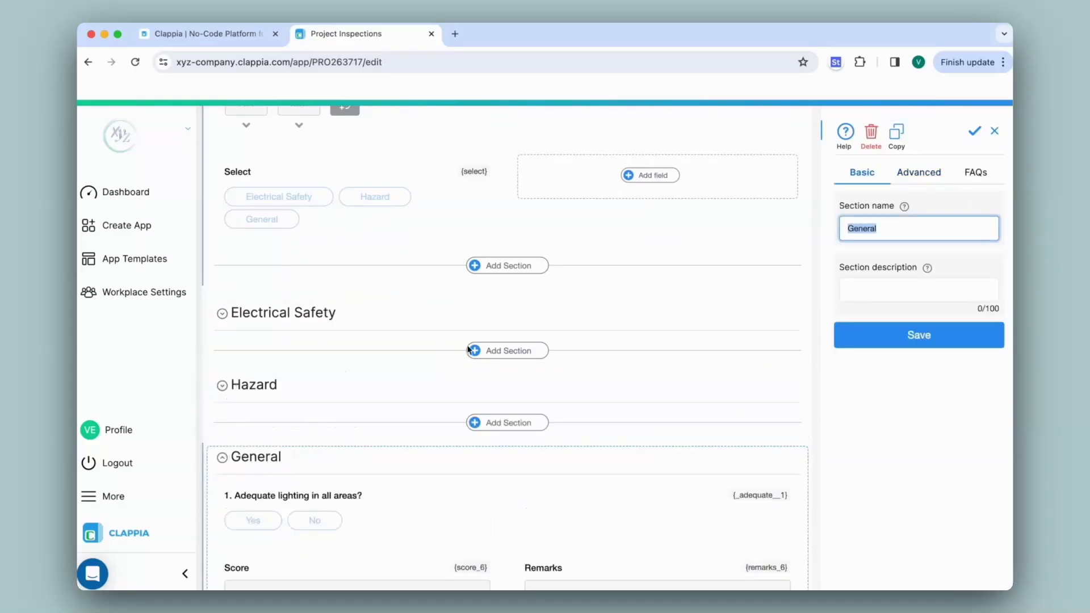
click(918, 172)
text(S)
key(Return)
text("General",@sele)
click(908, 359)
text()>0)
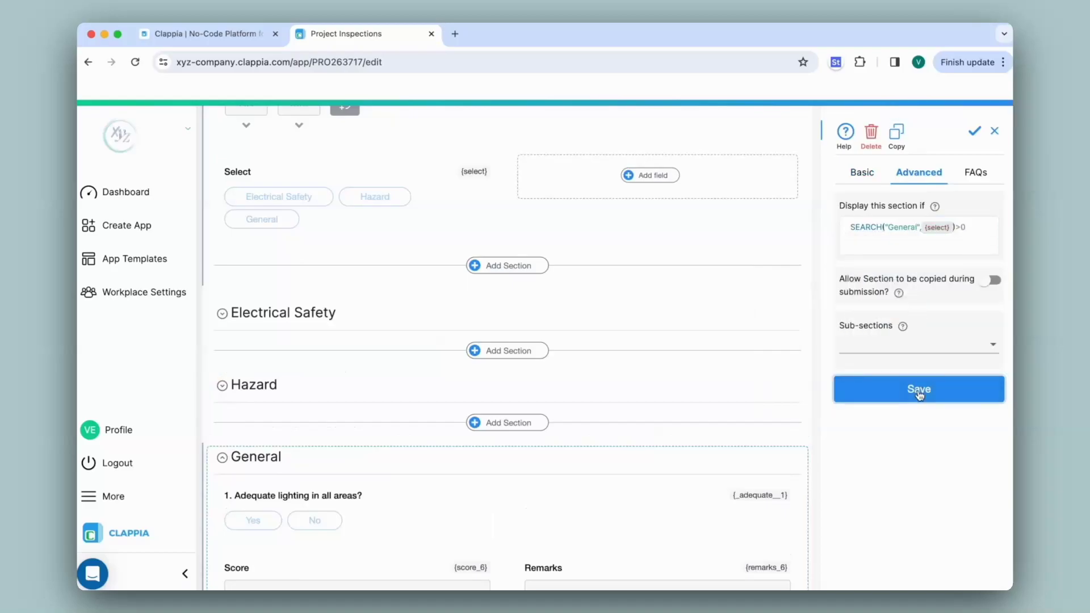
scroll(396, 374, up, 6)
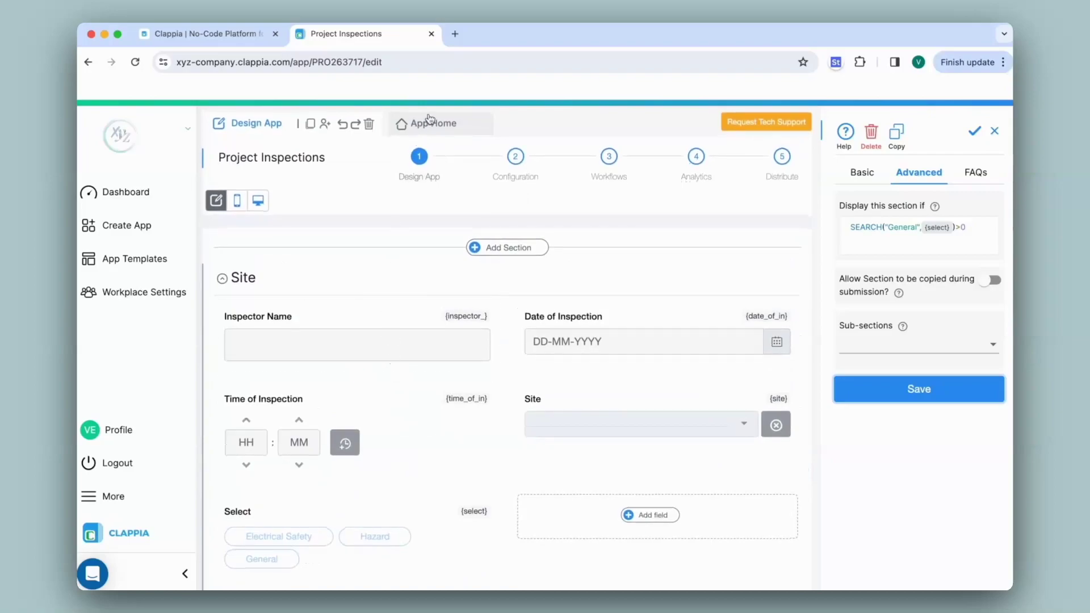
Step: In the live form, pick the General and Hazard chips, set date, current time and Site B
click(405, 121)
click(225, 433)
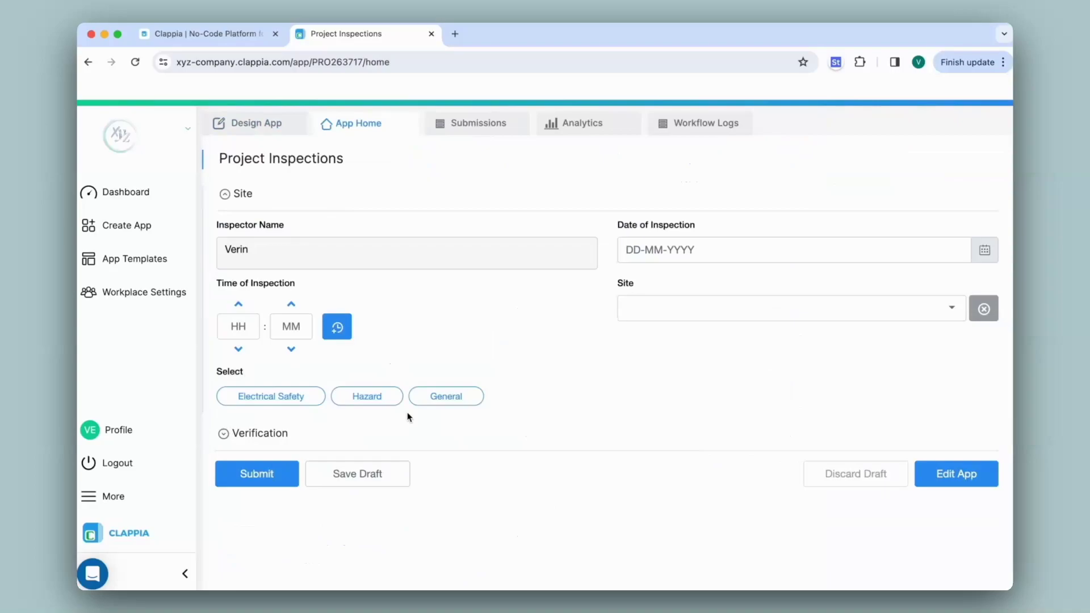
click(442, 397)
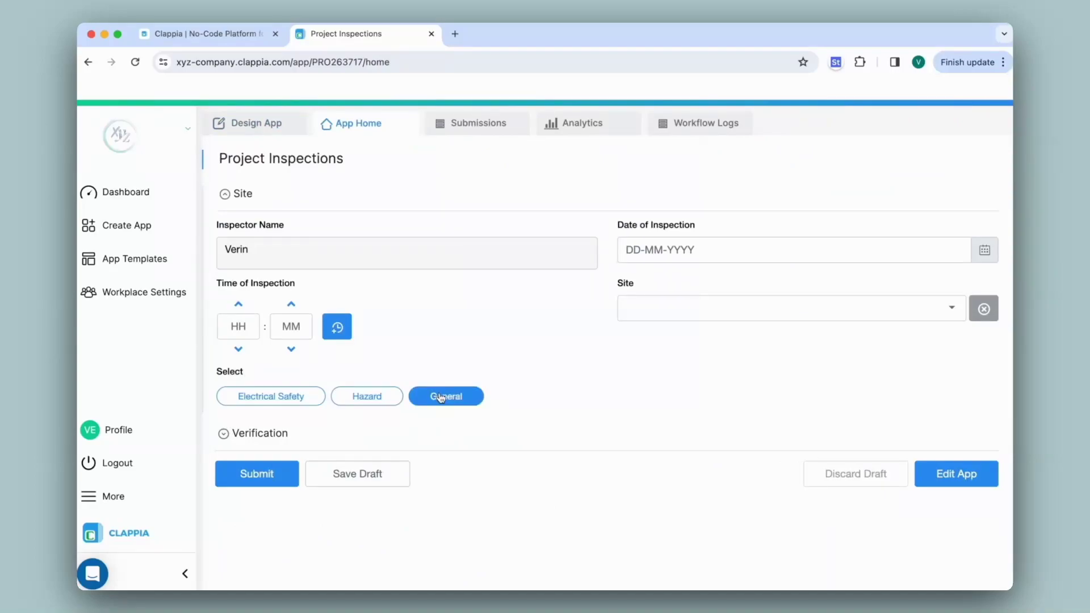
click(346, 402)
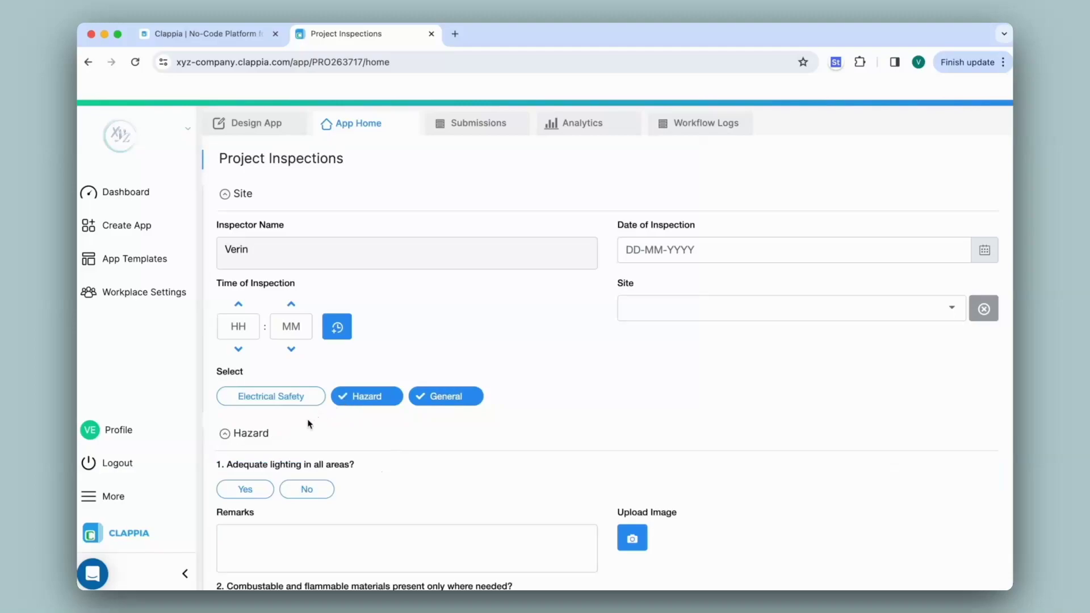
click(224, 434)
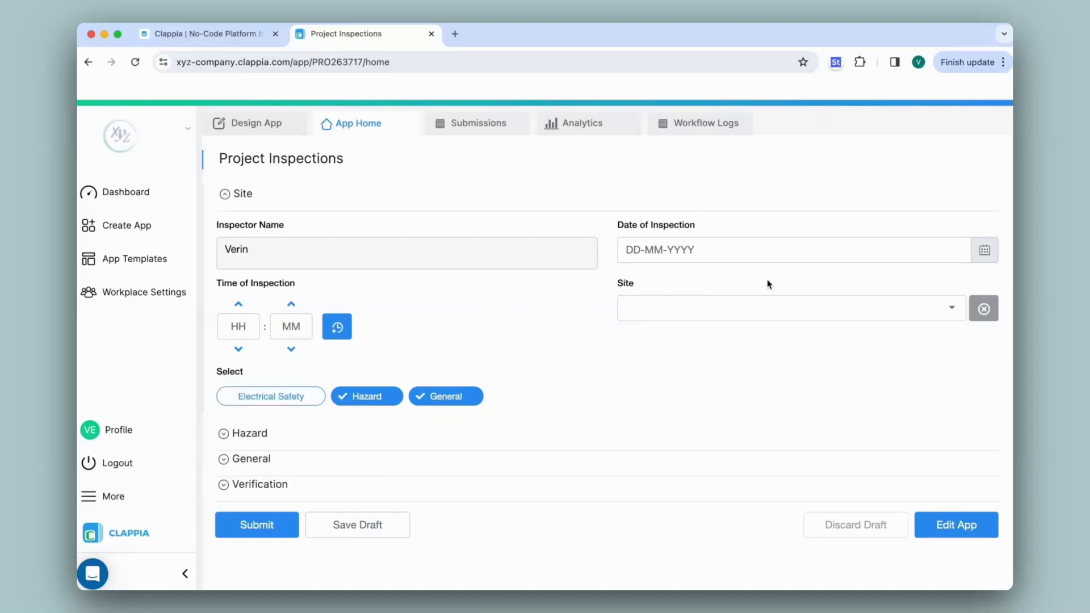
click(985, 253)
click(342, 335)
click(857, 306)
click(837, 372)
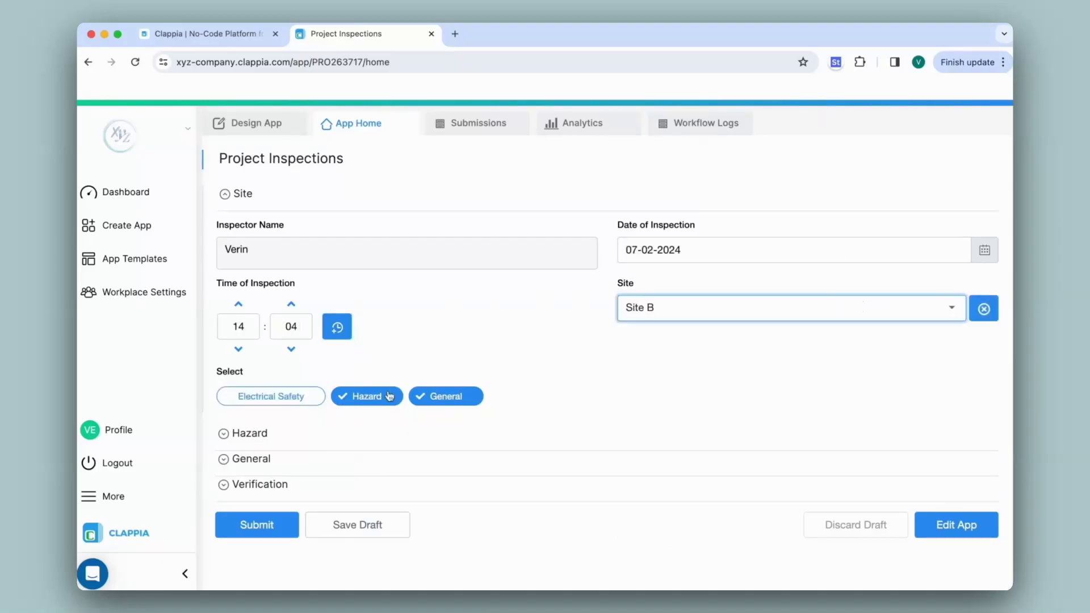
Step: Answer Yes to the three Hazard questions, adding '-' remarks
click(316, 434)
scroll(316, 438, down, 5)
click(244, 196)
click(256, 249)
text(-)
click(244, 318)
click(255, 392)
text(-)
click(245, 440)
click(267, 494)
Step: Answer Yes to the General section questions, adding '-' remarks
text(-)
scroll(267, 493, down, 8)
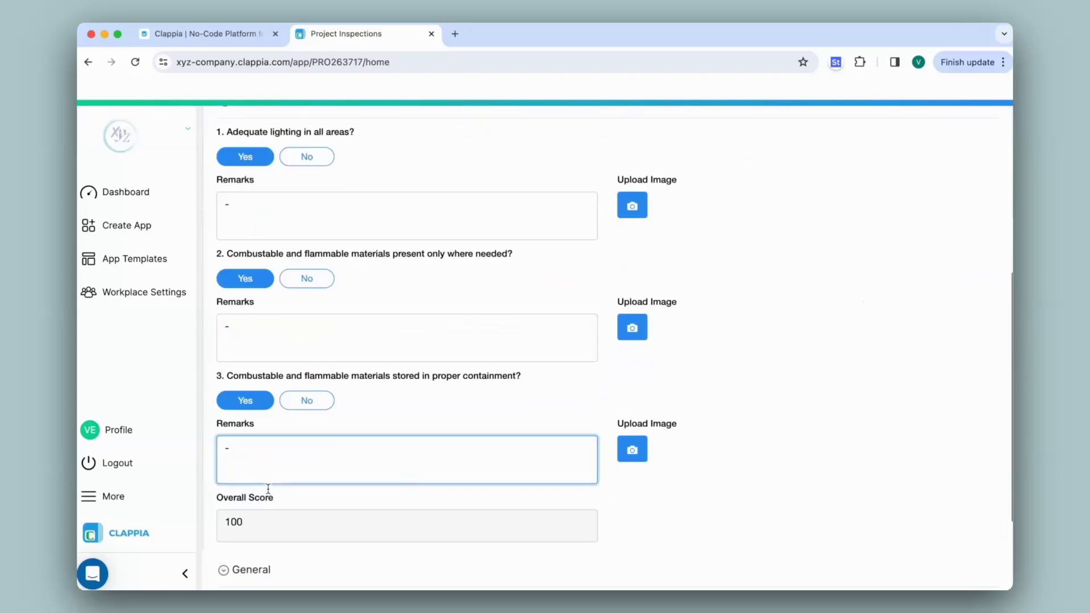
click(245, 195)
click(250, 250)
Step: Sign the Verification section, add a '-' additional remark, submit, then view Submissions
text(-)
click(245, 316)
click(244, 438)
scroll(261, 494, down, 5)
mouse_move(277, 370)
mouse_down()
mouse_move(301, 433)
mouse_move(366, 404)
mouse_up()
click(635, 384)
text(-)
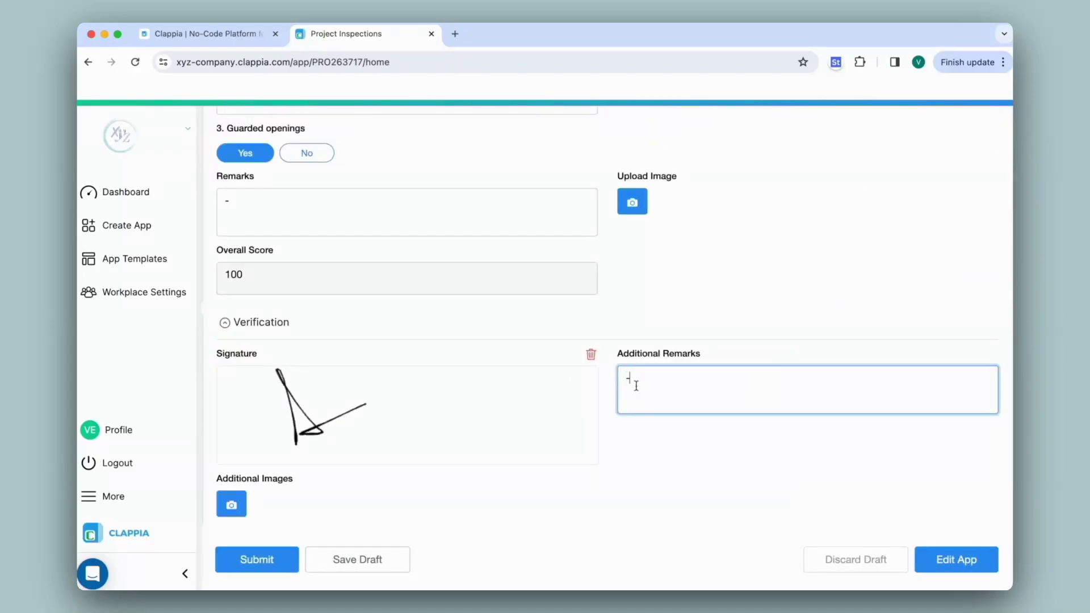
click(255, 560)
click(463, 132)
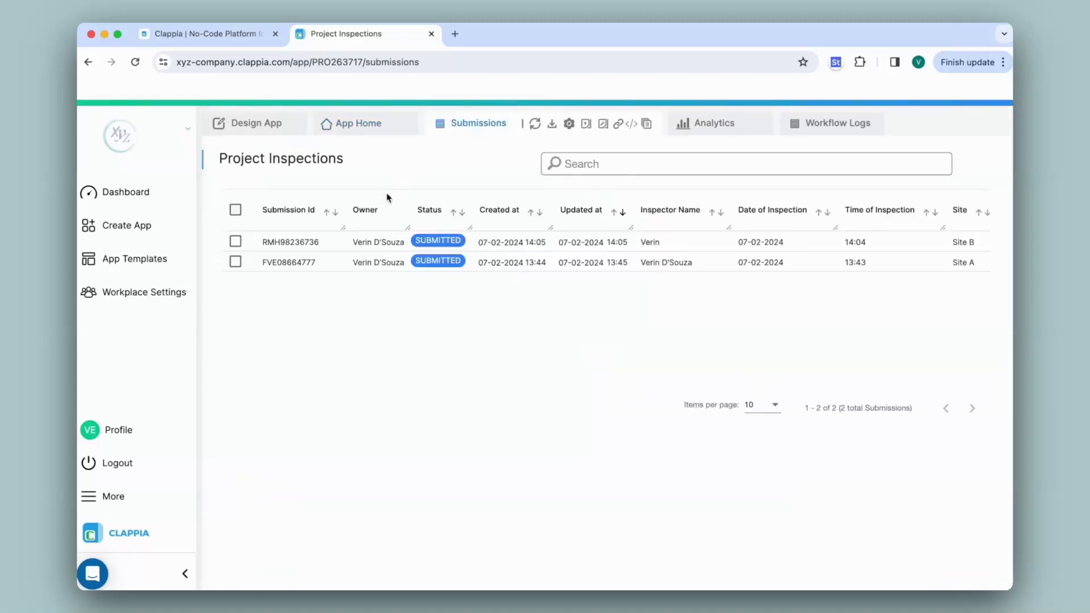
Step: Open the newest Site B submission and scroll through its Hazard and General answers
click(378, 242)
scroll(820, 440, down, 12)
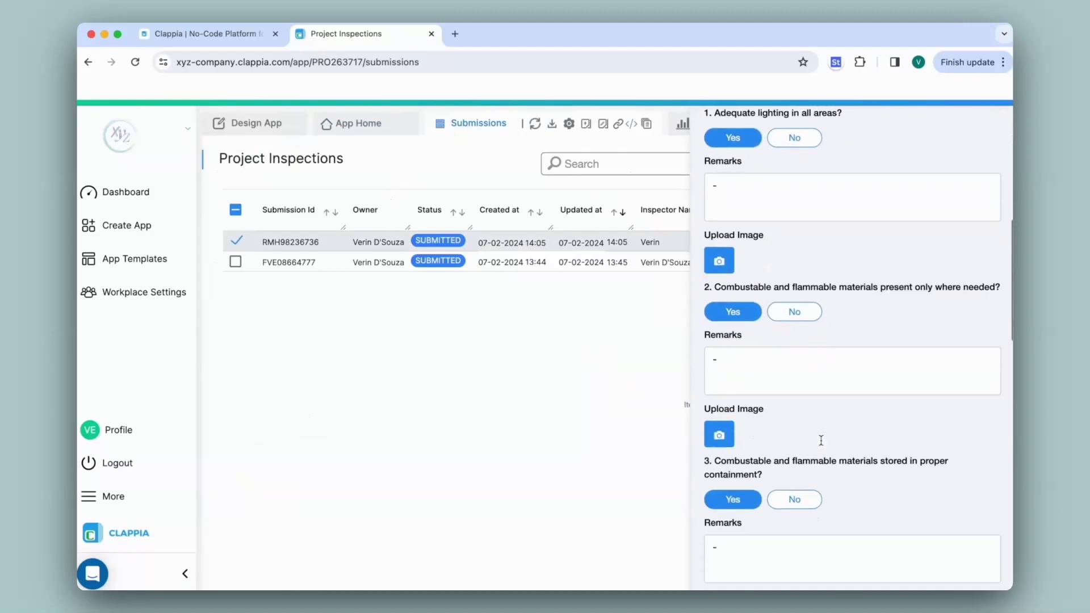
scroll(821, 444, down, 7)
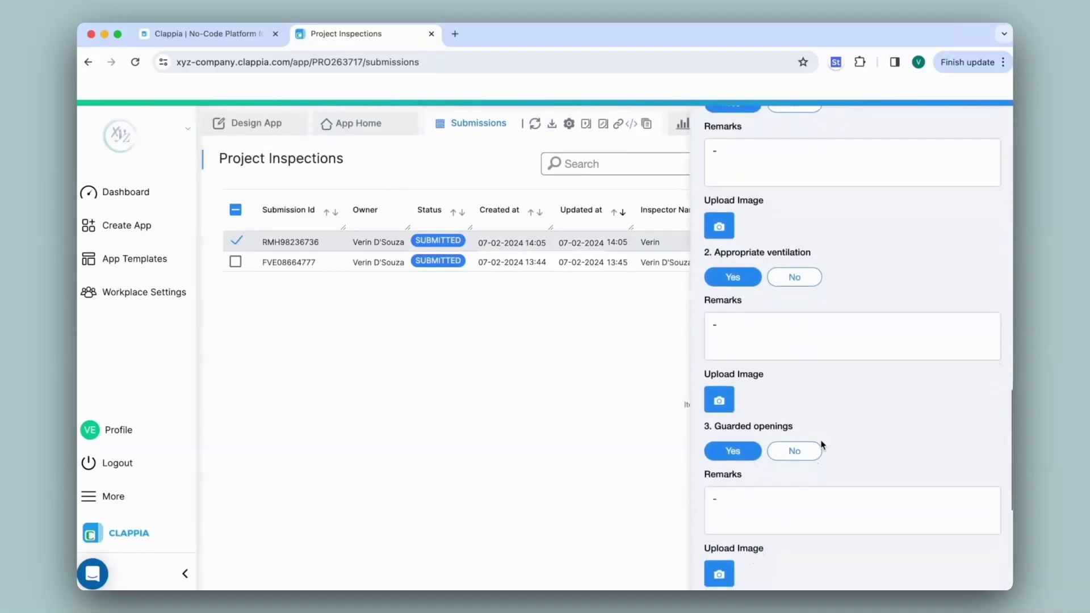
scroll(821, 445, down, 1)
scroll(821, 444, up, 20)
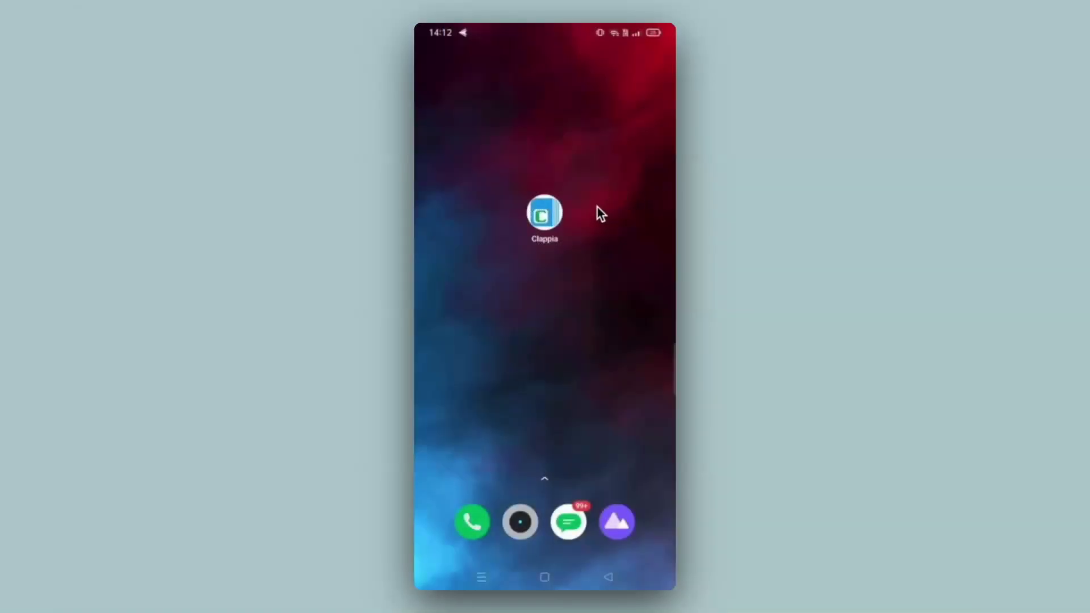
Step: On the phone, open Project Inspections in Clappia, pick General and Hazard, and collapse Hazard
click(554, 216)
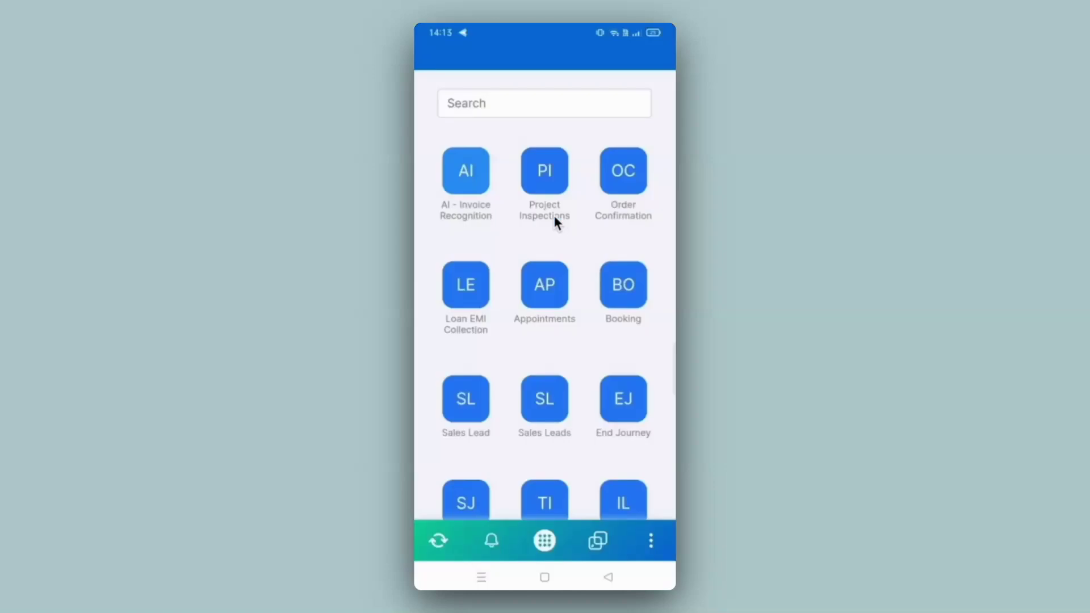
click(543, 172)
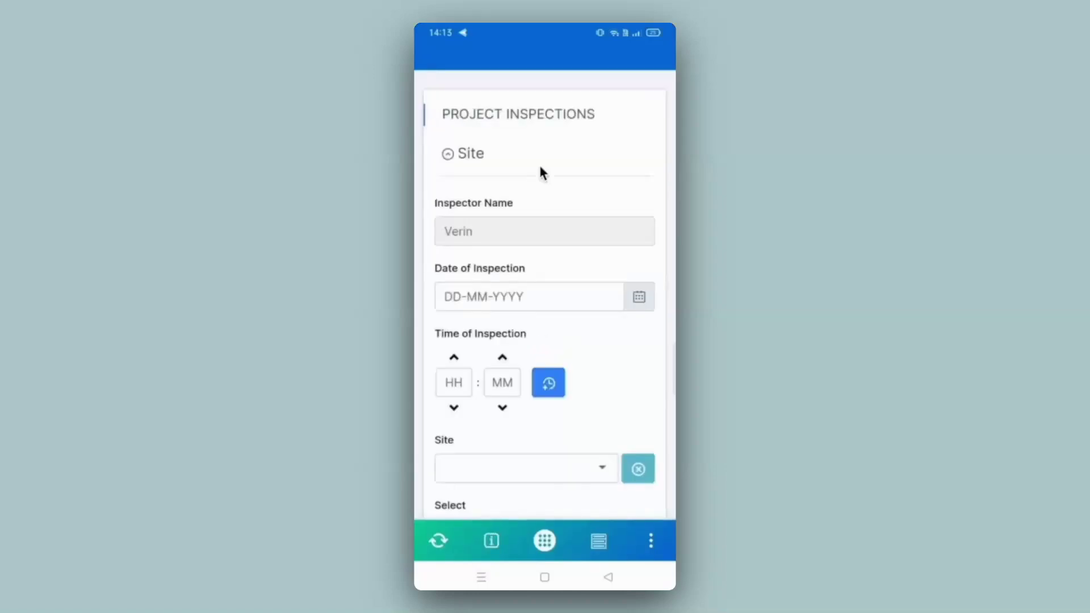
scroll(540, 172, down, 5)
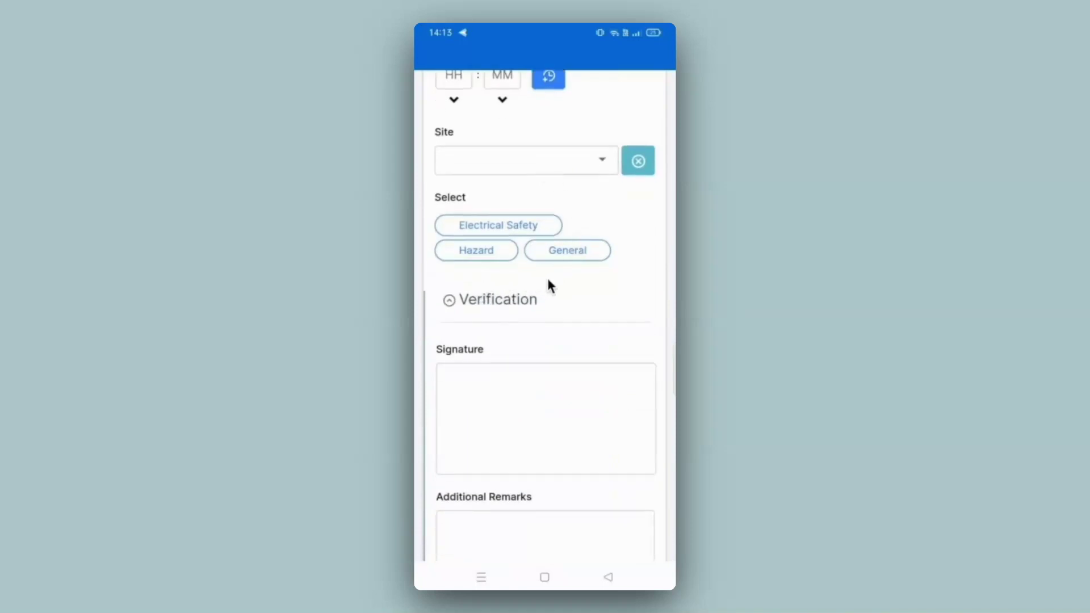
click(568, 254)
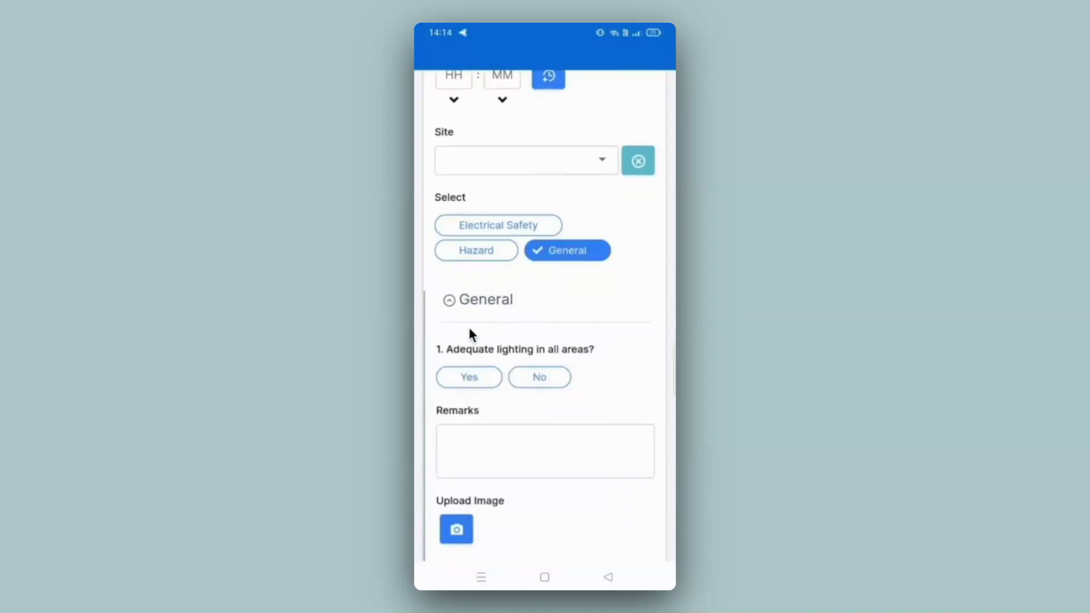
click(487, 258)
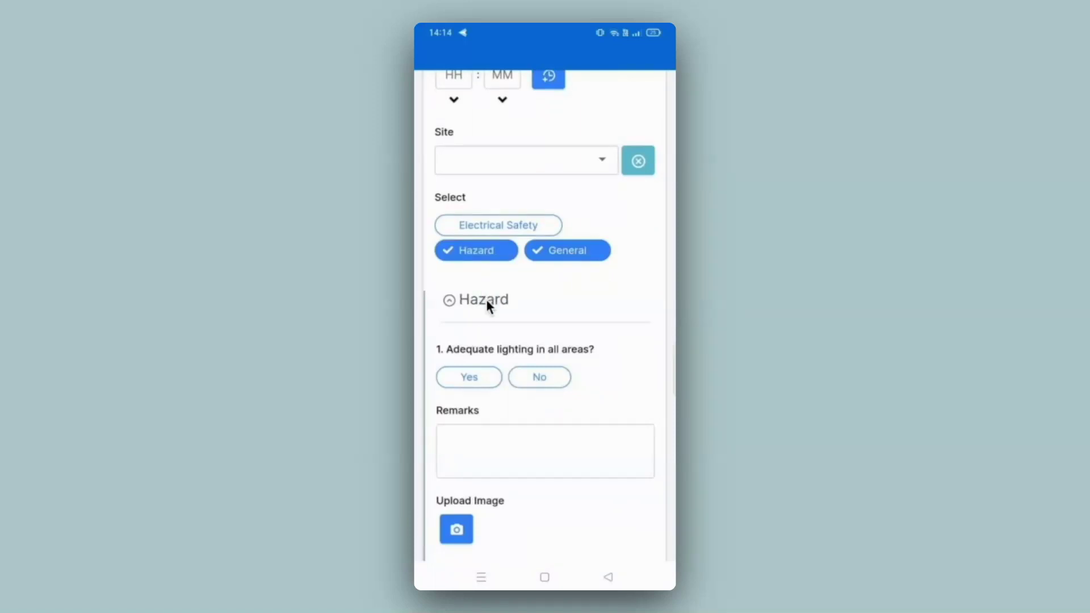
drag(487, 305, 448, 364)
click(448, 364)
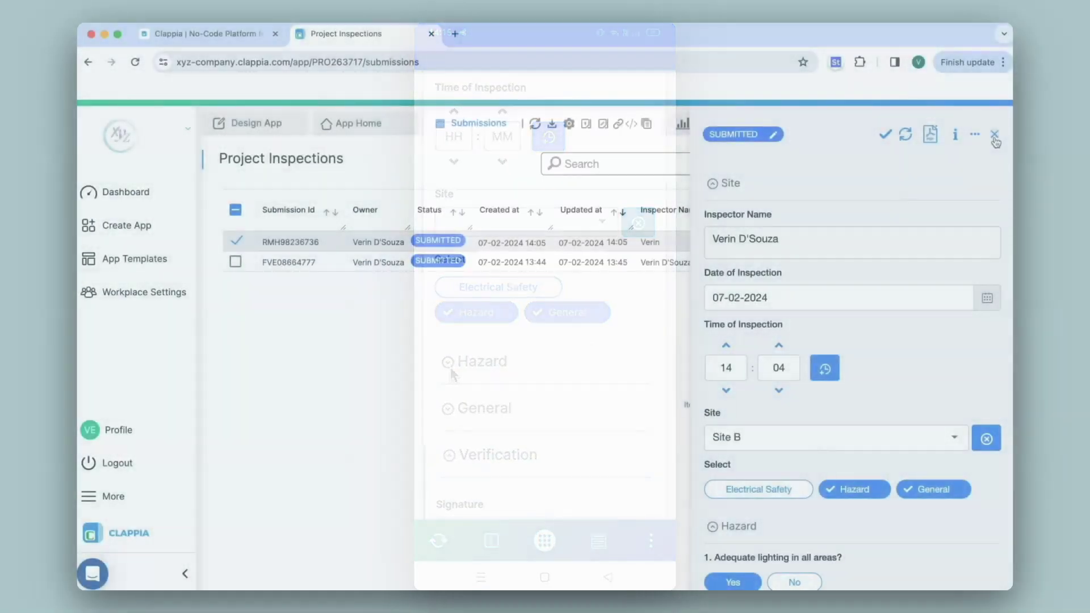
Step: Close the submission detail panel and go back to the Design App editor
click(995, 137)
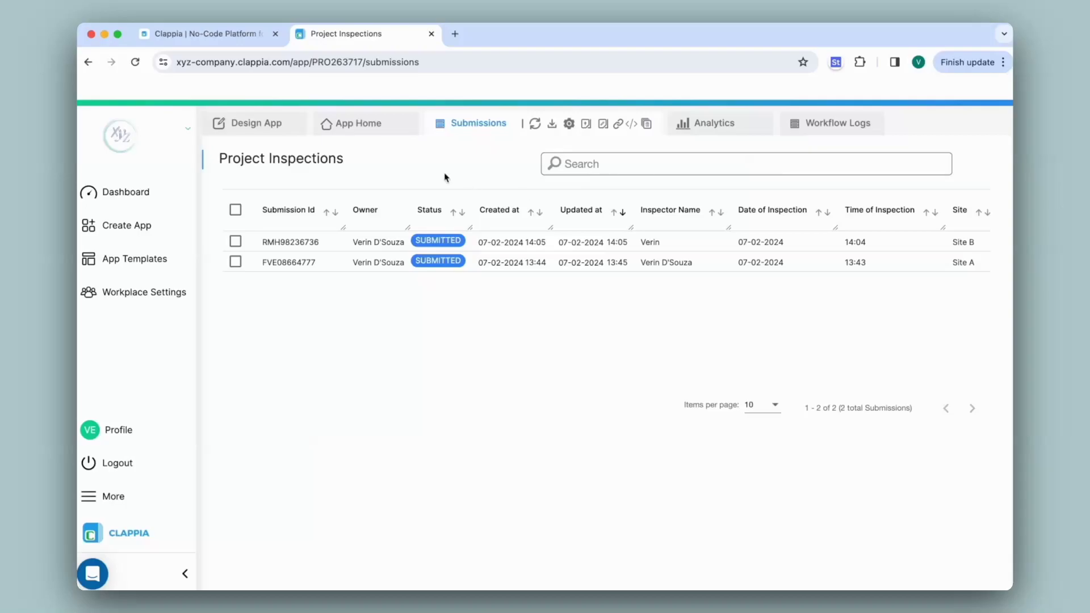
click(253, 123)
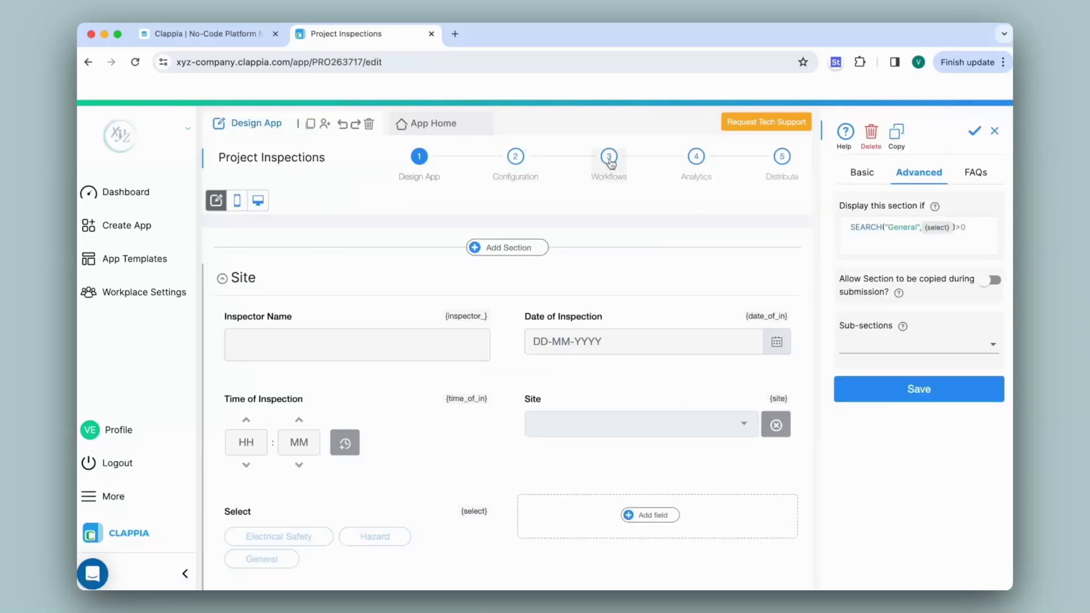